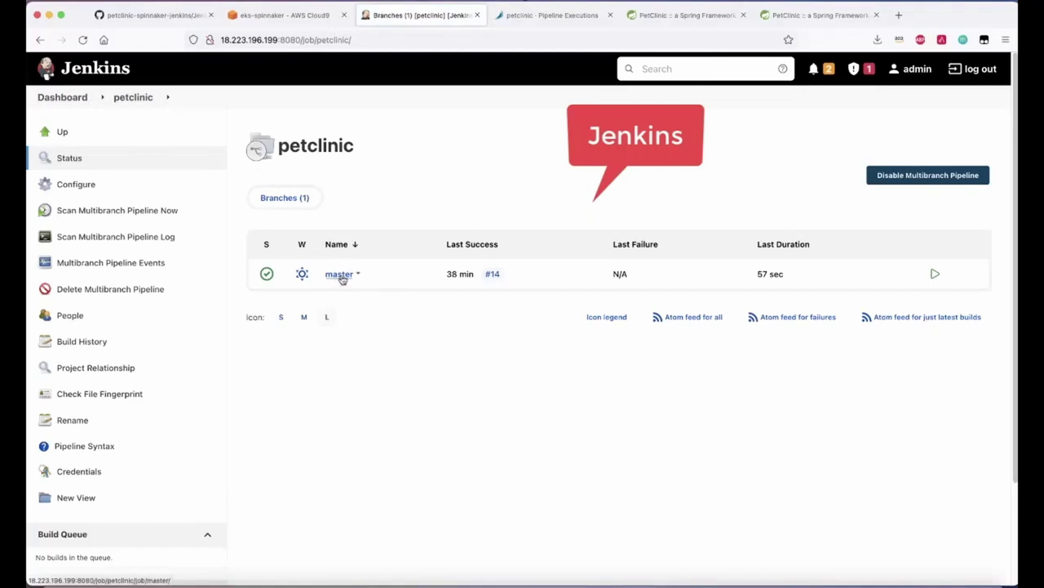
- Open the master branch of the petclinic multibranch pipeline in Jenkins and look over its Stage View
{"action": "left_click", "coordinate": [341, 275]}
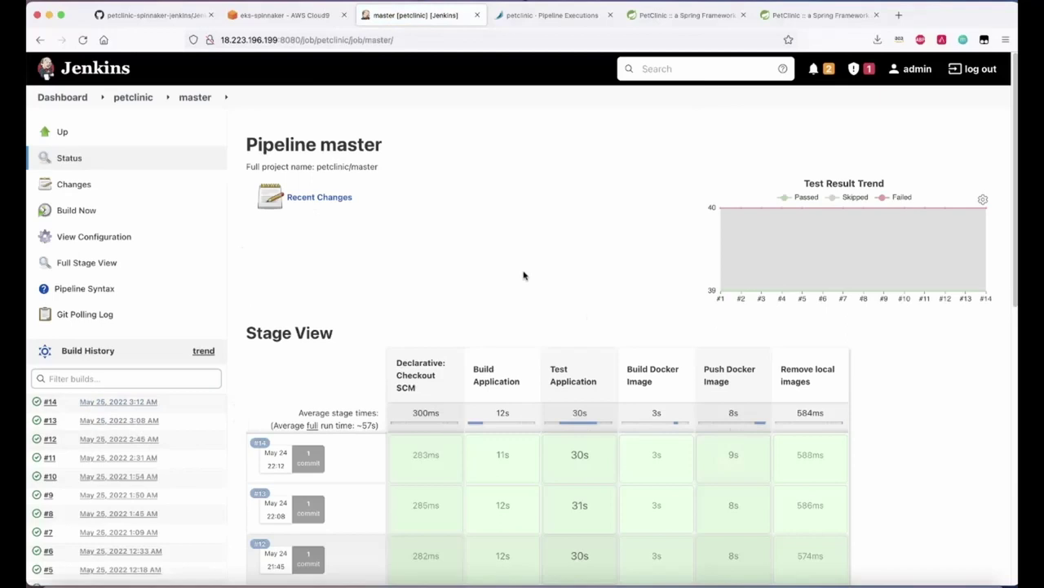
{"action": "scroll", "coordinate": [524, 275], "scroll_direction": "down", "scroll_amount": 4}
{"action": "scroll", "coordinate": [531, 282], "scroll_direction": "down", "scroll_amount": 4}
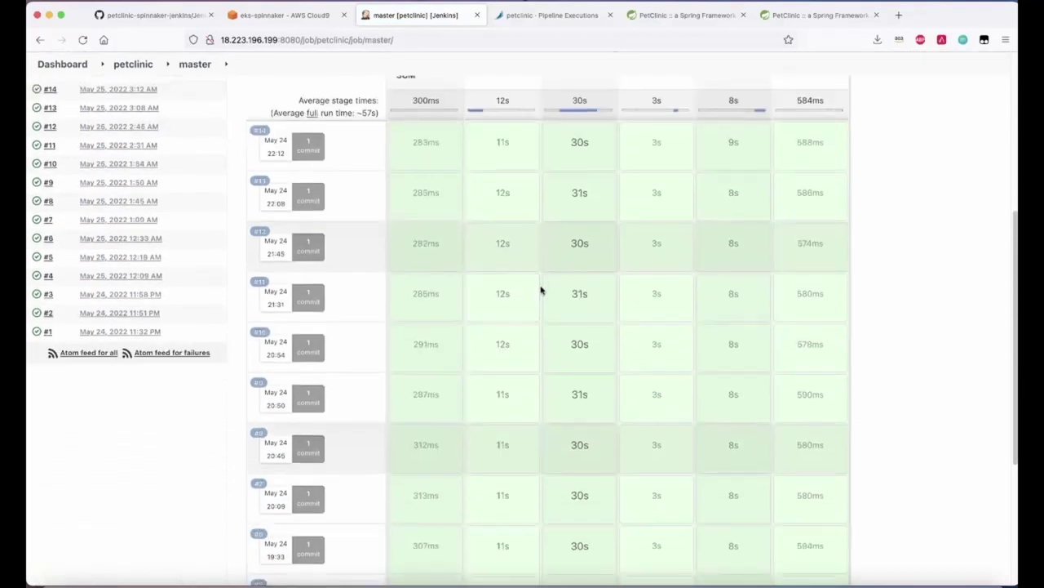
{"action": "scroll", "coordinate": [538, 289], "scroll_direction": "up", "scroll_amount": 8}
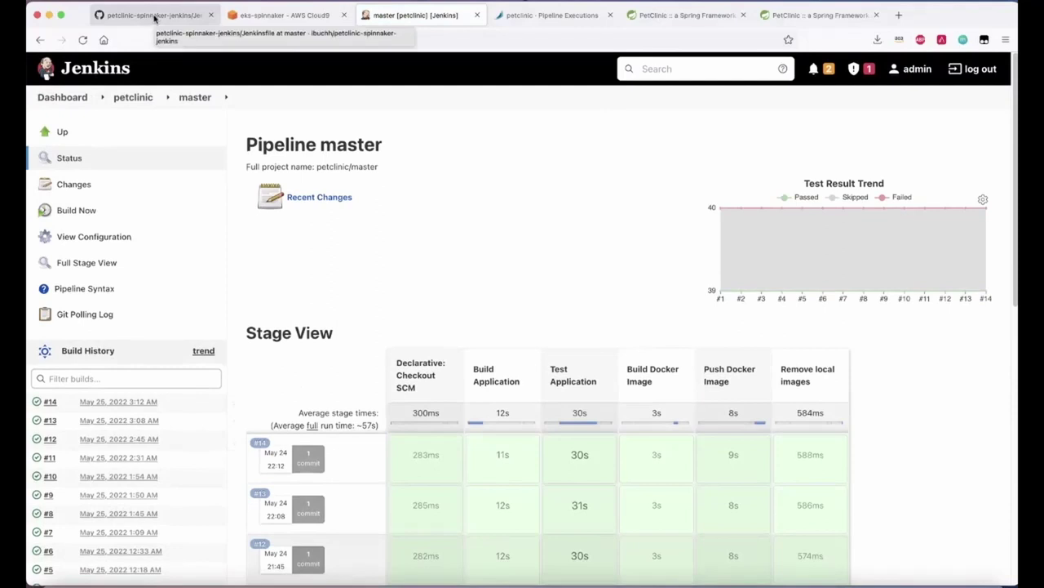
- Switch to the petclinic-spinnaker-jenkins Jenkinsfile on GitHub and examine its Build Application and Test Application stages
{"action": "left_click", "coordinate": [155, 15]}
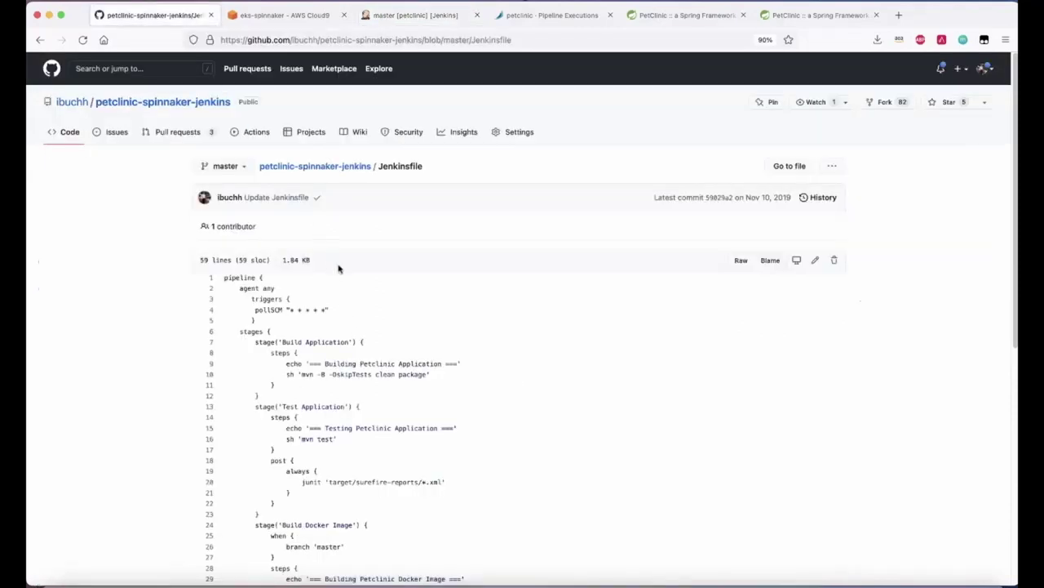
{"action": "scroll", "coordinate": [338, 269], "scroll_direction": "down", "scroll_amount": 3}
{"action": "scroll", "coordinate": [337, 268], "scroll_direction": "down", "scroll_amount": 2}
{"action": "scroll", "coordinate": [337, 268], "scroll_direction": "down", "scroll_amount": 1}
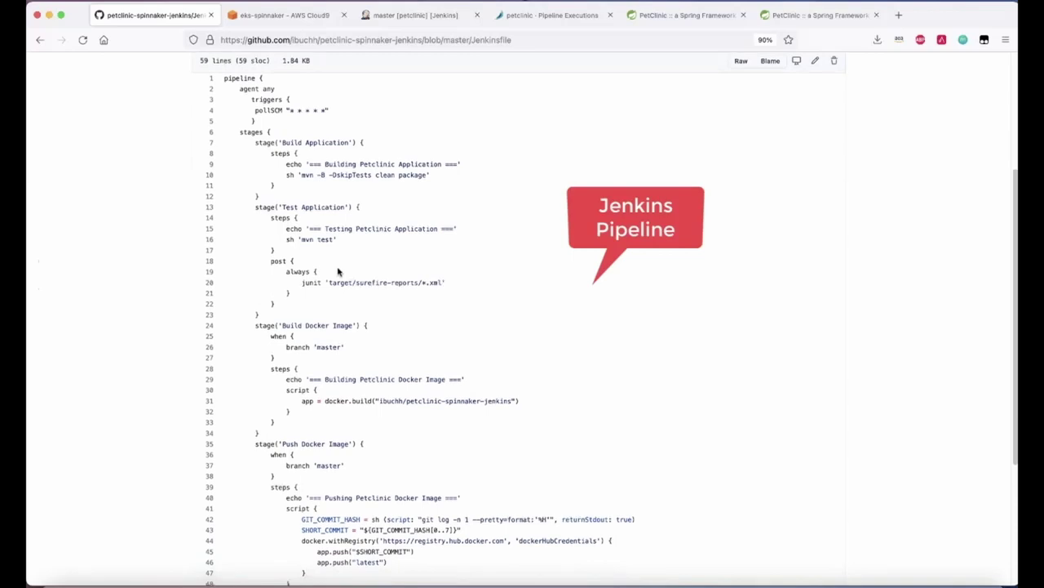
{"action": "scroll", "coordinate": [338, 271], "scroll_direction": "down", "scroll_amount": 1}
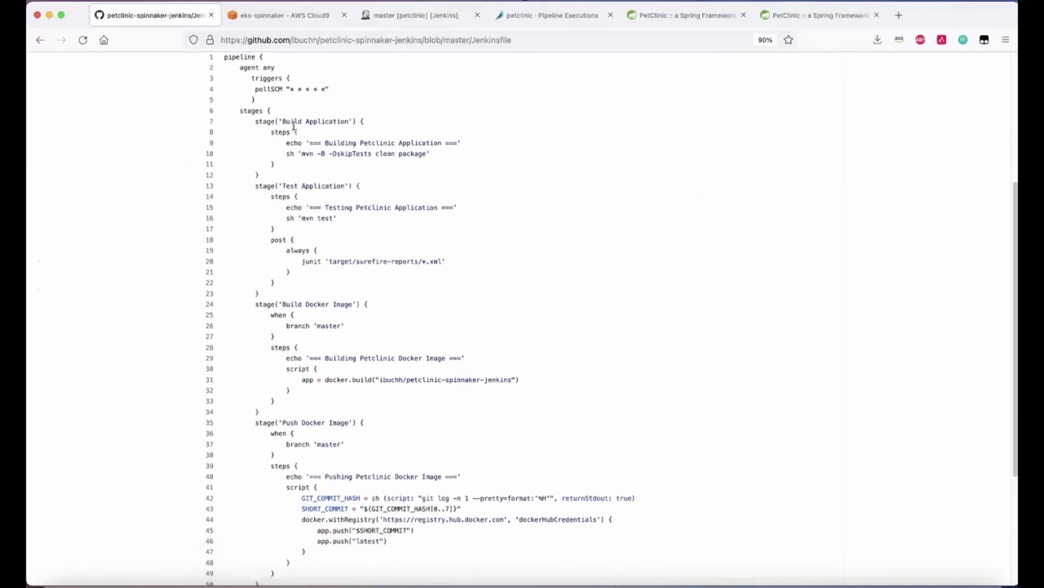
{"action": "left_click_drag", "start_coordinate": [282, 120], "coordinate": [346, 116]}
{"action": "left_click_drag", "start_coordinate": [282, 186], "coordinate": [346, 185]}
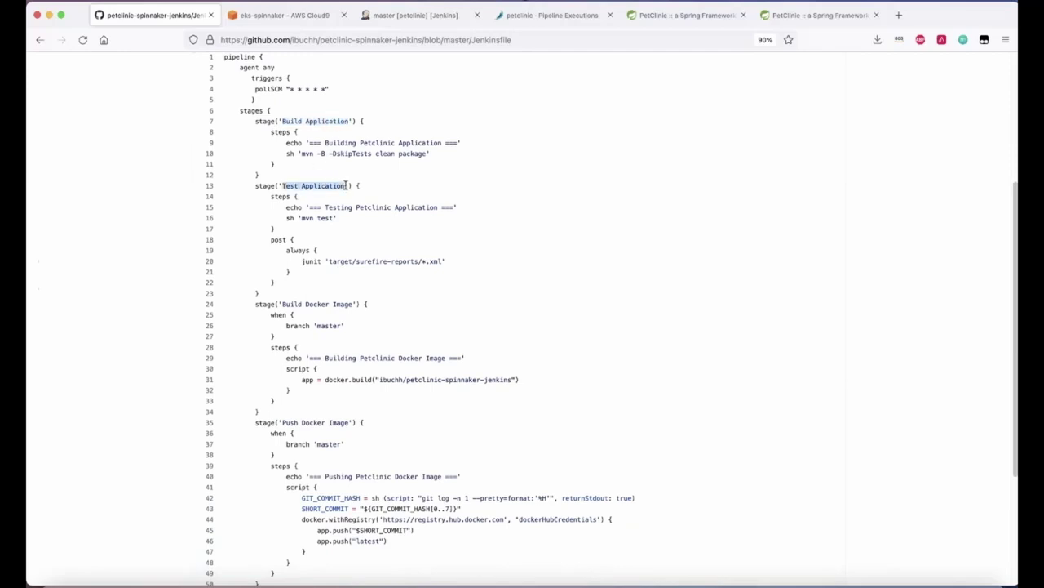
- Examine the Build Docker Image, Push Docker Image and Remove local images stages of the Jenkinsfile
{"action": "scroll", "coordinate": [346, 218], "scroll_direction": "down", "scroll_amount": 2}
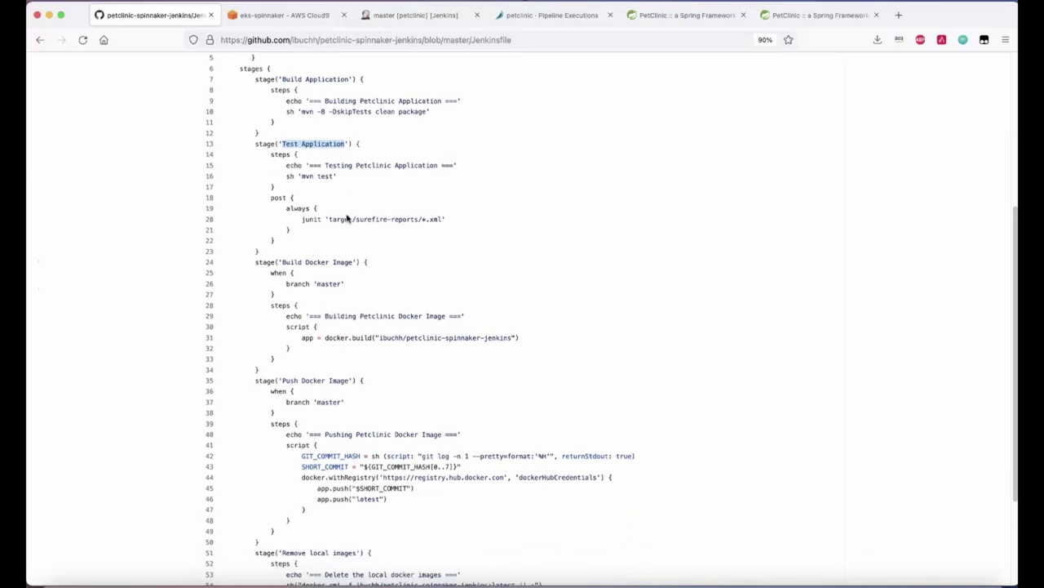
{"action": "left_click_drag", "start_coordinate": [282, 244], "coordinate": [357, 244]}
{"action": "scroll", "coordinate": [366, 269], "scroll_direction": "down", "scroll_amount": 2}
{"action": "scroll", "coordinate": [367, 273], "scroll_direction": "down", "scroll_amount": 2}
{"action": "left_click_drag", "start_coordinate": [282, 265], "coordinate": [351, 264]}
{"action": "scroll", "coordinate": [353, 287], "scroll_direction": "down", "scroll_amount": 1}
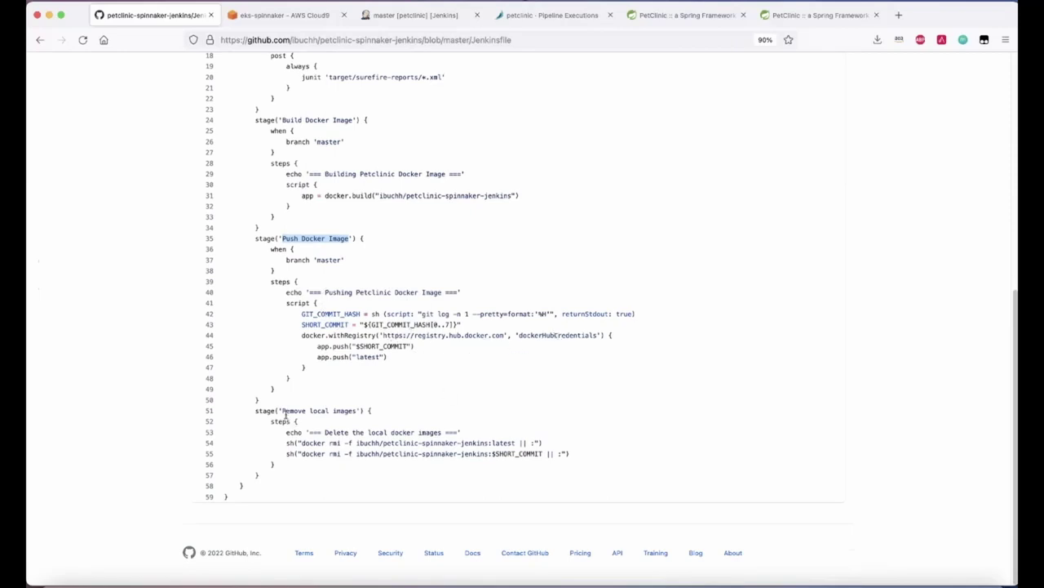
{"action": "left_click_drag", "start_coordinate": [283, 410], "coordinate": [361, 410]}
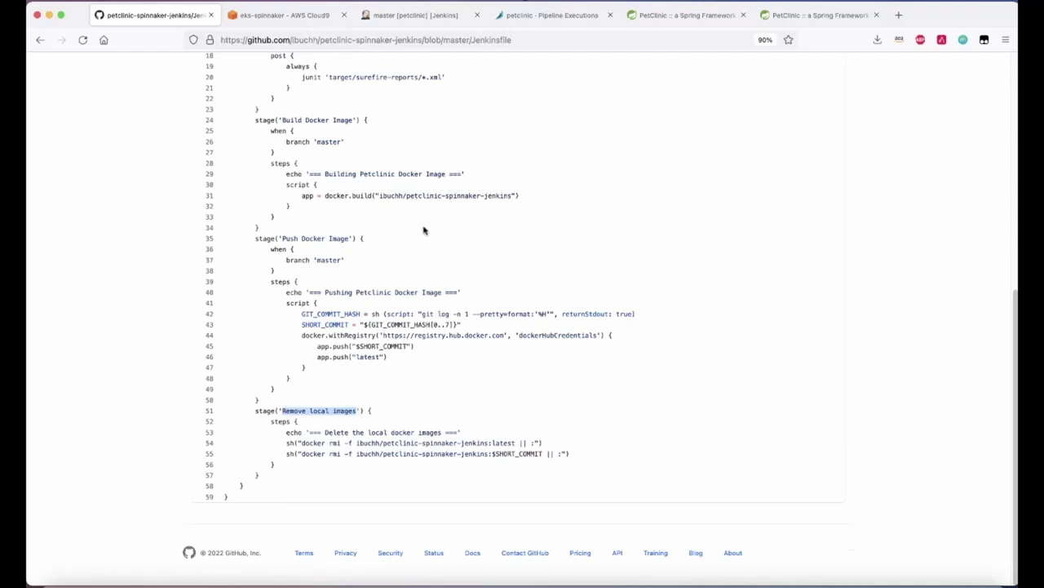
{"action": "scroll", "coordinate": [423, 230], "scroll_direction": "up", "scroll_amount": 6}
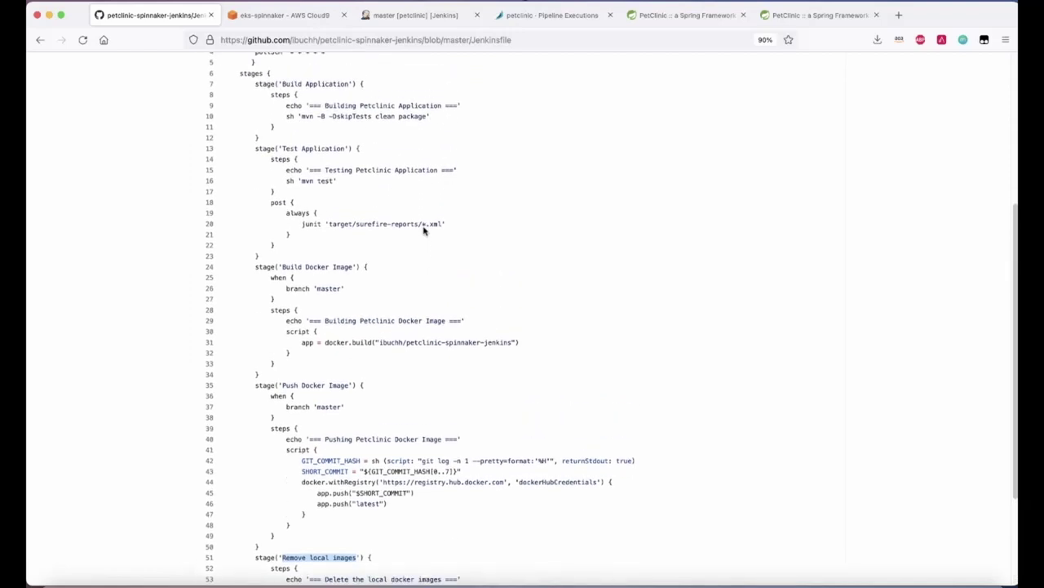
{"action": "scroll", "coordinate": [502, 241], "scroll_direction": "up", "scroll_amount": 3}
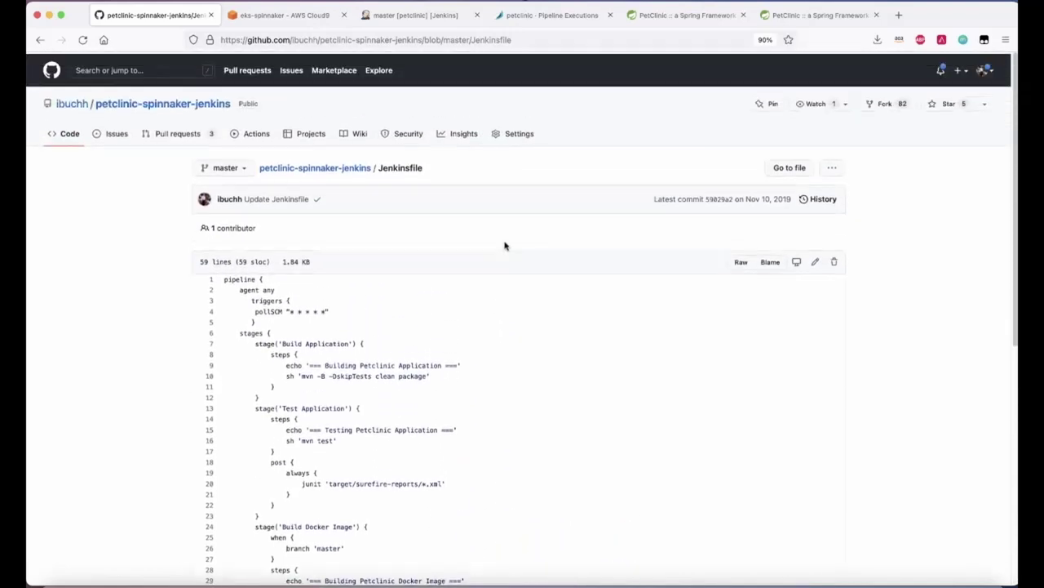
- Switch back to the Jenkins master pipeline and review its Stage View columns from Checkout SCM to Remove local images
{"action": "left_click", "coordinate": [404, 17]}
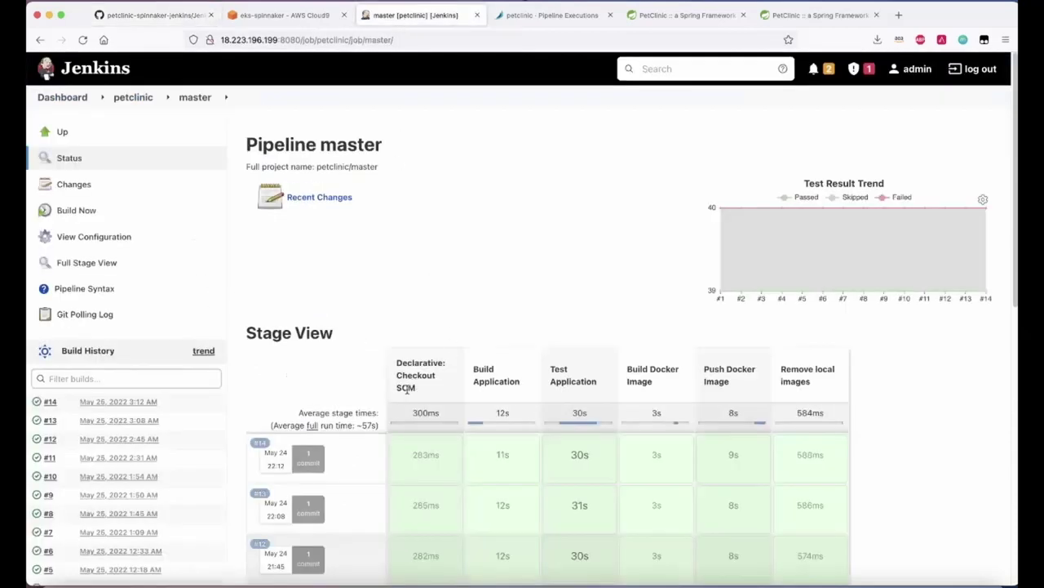
{"action": "left_click_drag", "start_coordinate": [419, 390], "coordinate": [396, 390]}
{"action": "scroll", "coordinate": [432, 398], "scroll_direction": "down", "scroll_amount": 1}
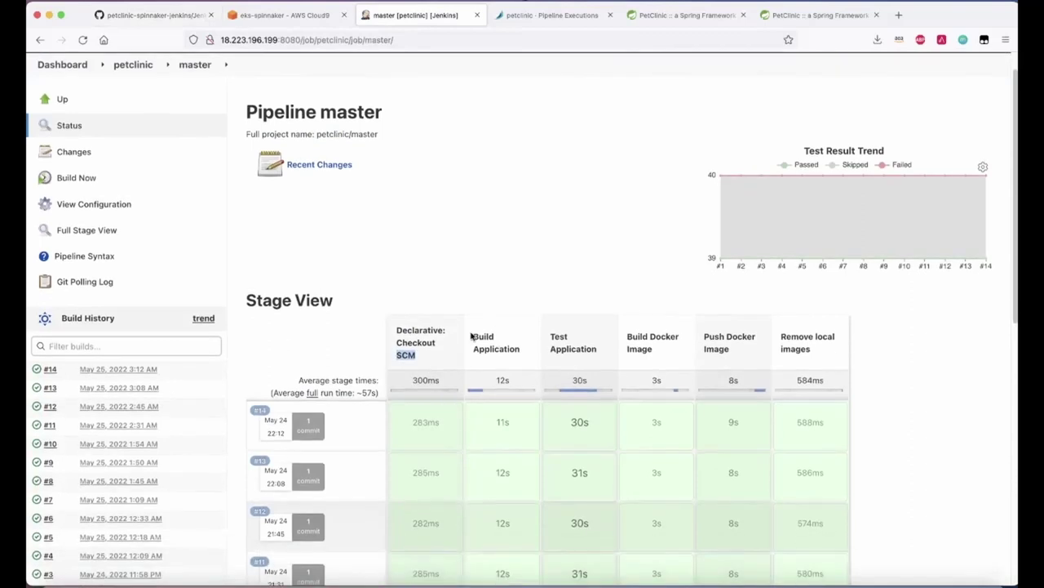
{"action": "left_click_drag", "start_coordinate": [473, 333], "coordinate": [519, 346]}
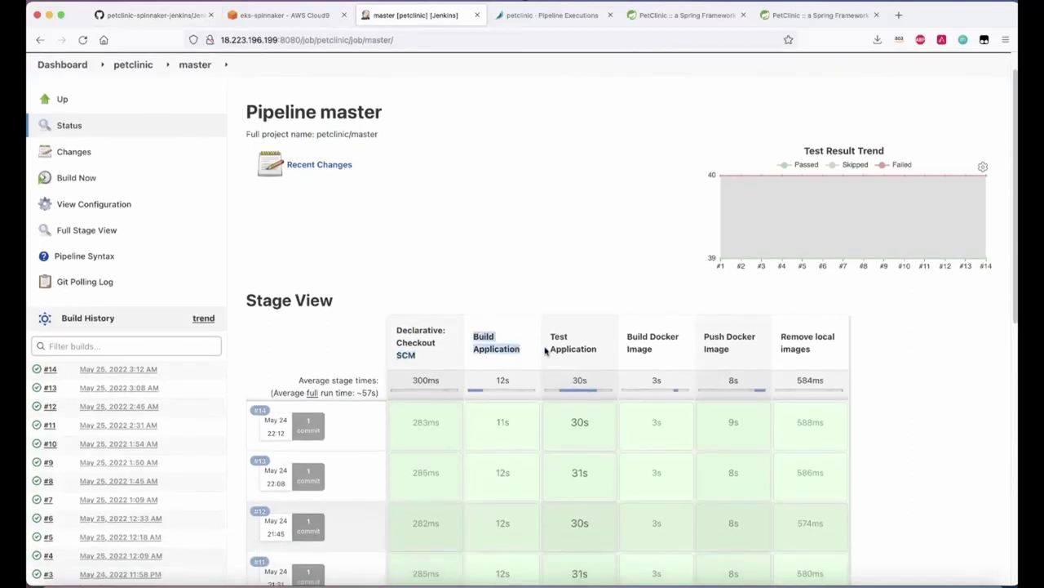
{"action": "scroll", "coordinate": [545, 349], "scroll_direction": "down", "scroll_amount": 3}
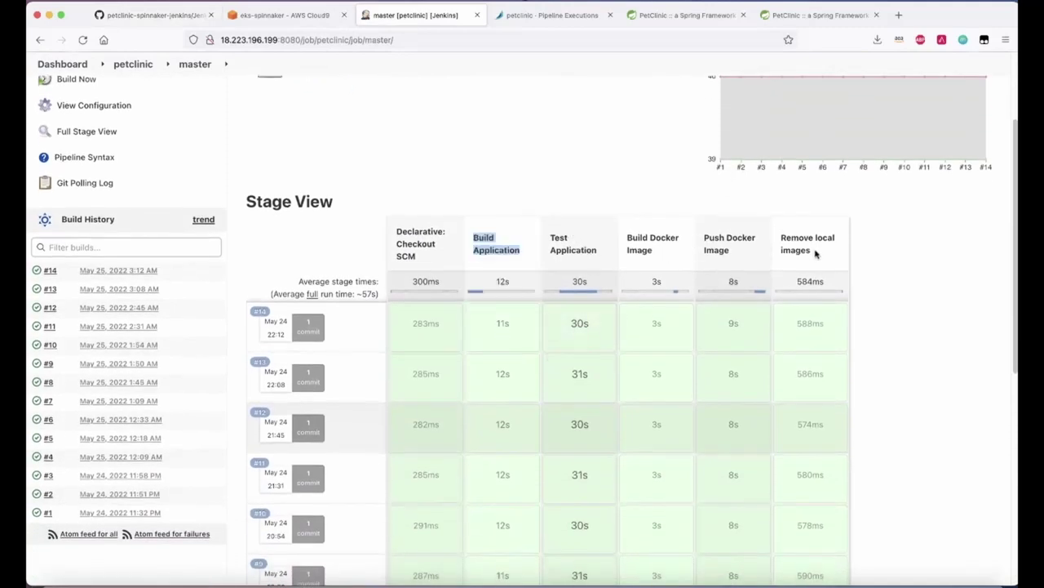
{"action": "scroll", "coordinate": [644, 226], "scroll_direction": "up", "scroll_amount": 4}
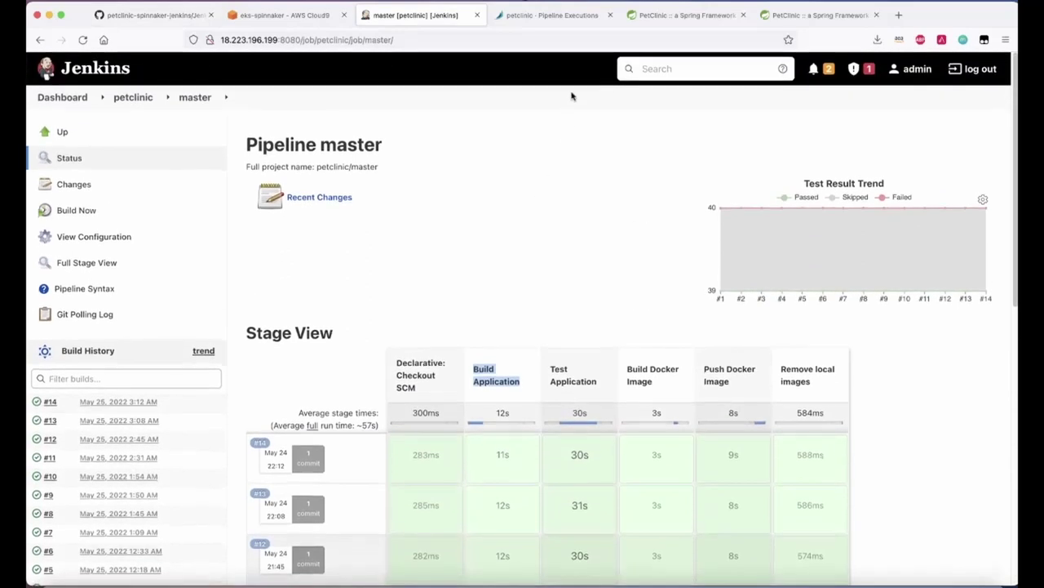
- Switch to Spinnaker, open the DeployToUAT pipeline's configuration, and review its automated trigger and Delete (Manifest) stage
{"action": "left_click", "coordinate": [551, 18]}
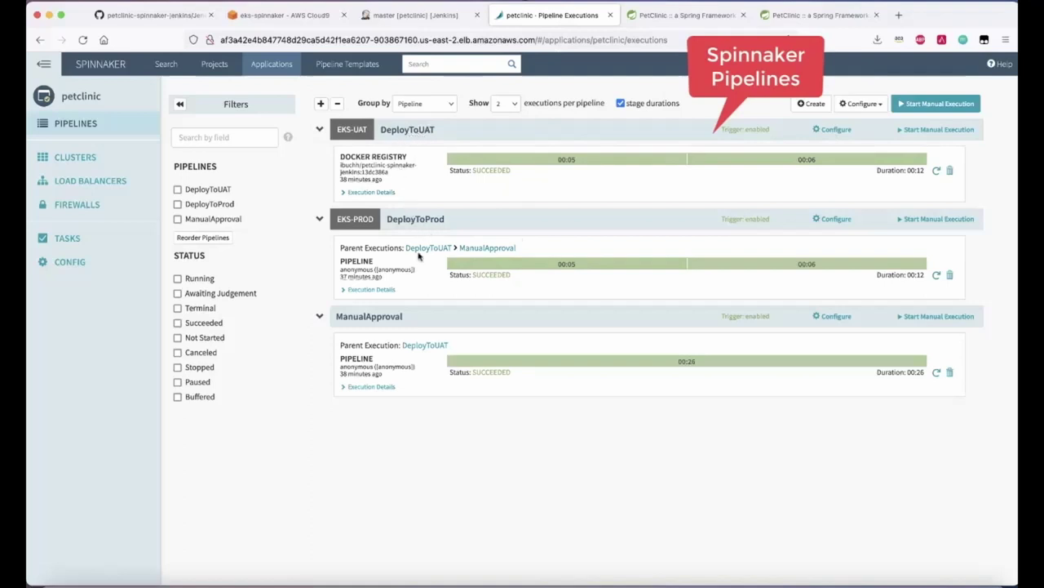
{"action": "left_click", "coordinate": [834, 130]}
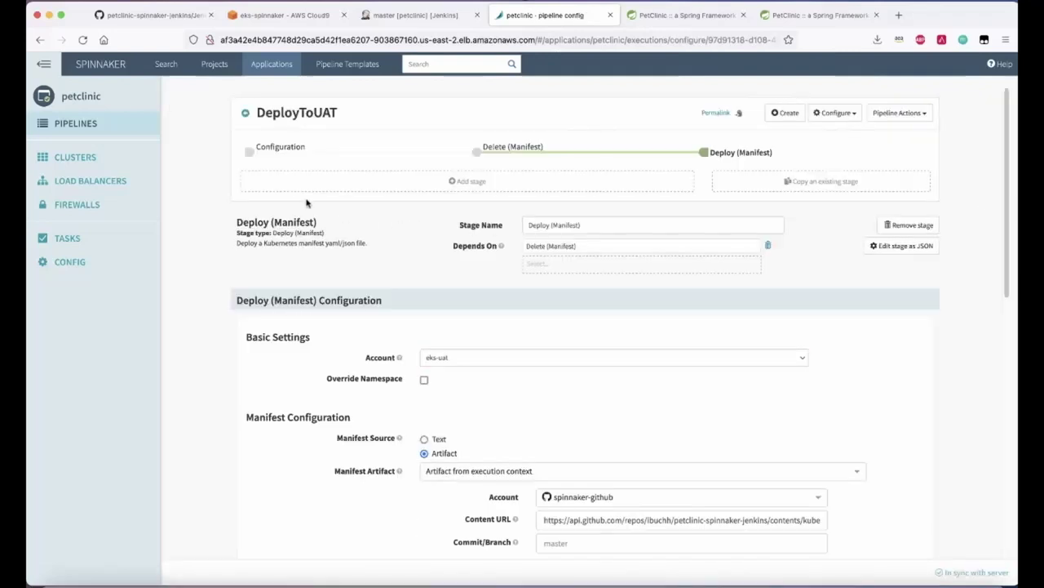
{"action": "left_click", "coordinate": [250, 155]}
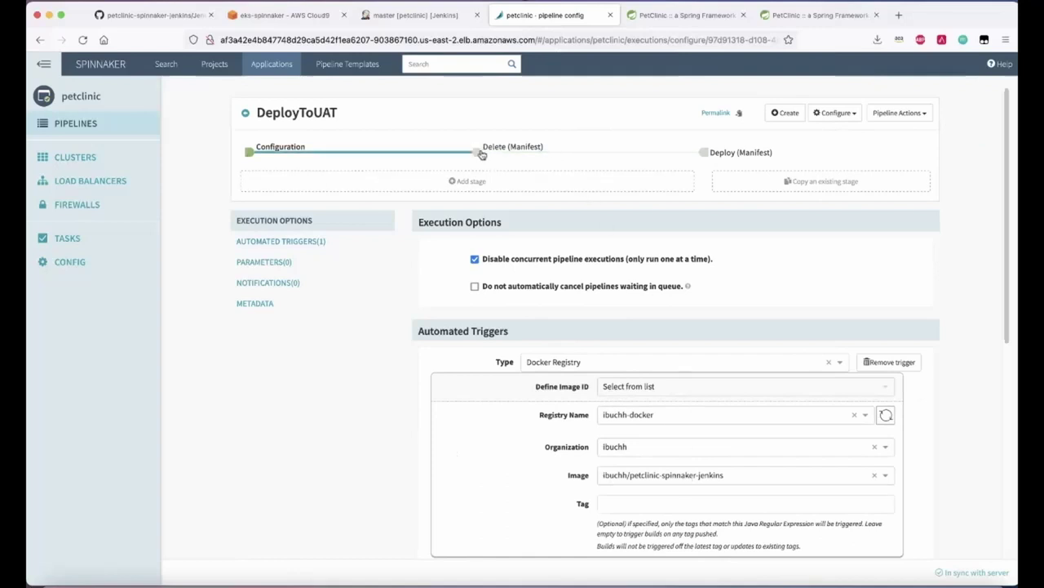
{"action": "left_click", "coordinate": [521, 151]}
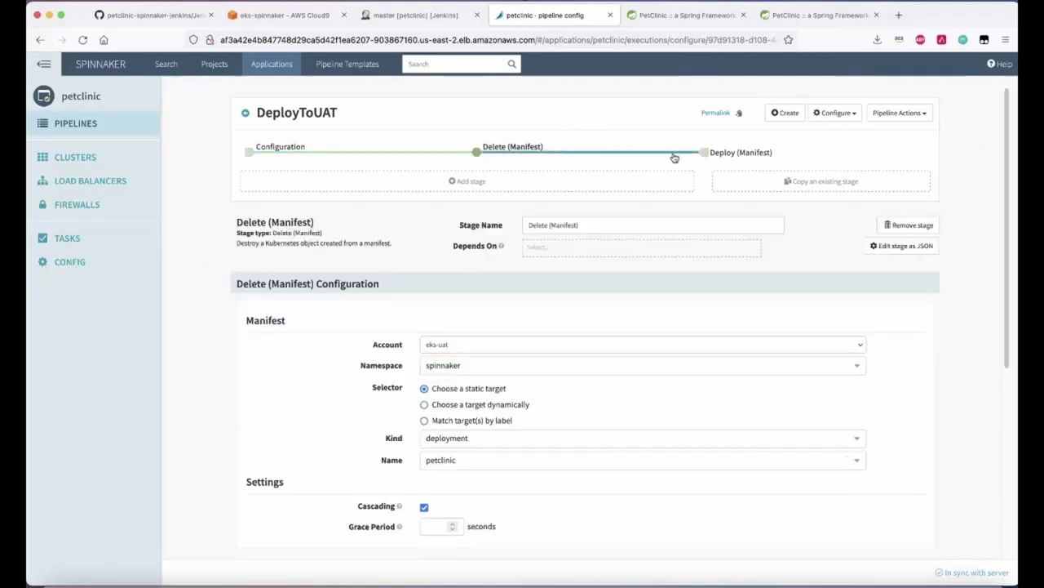
- Inspect the Deploy (Manifest) stage of DeployToUAT, including the end of its manifest artifact's Content URL
{"action": "left_click", "coordinate": [715, 156]}
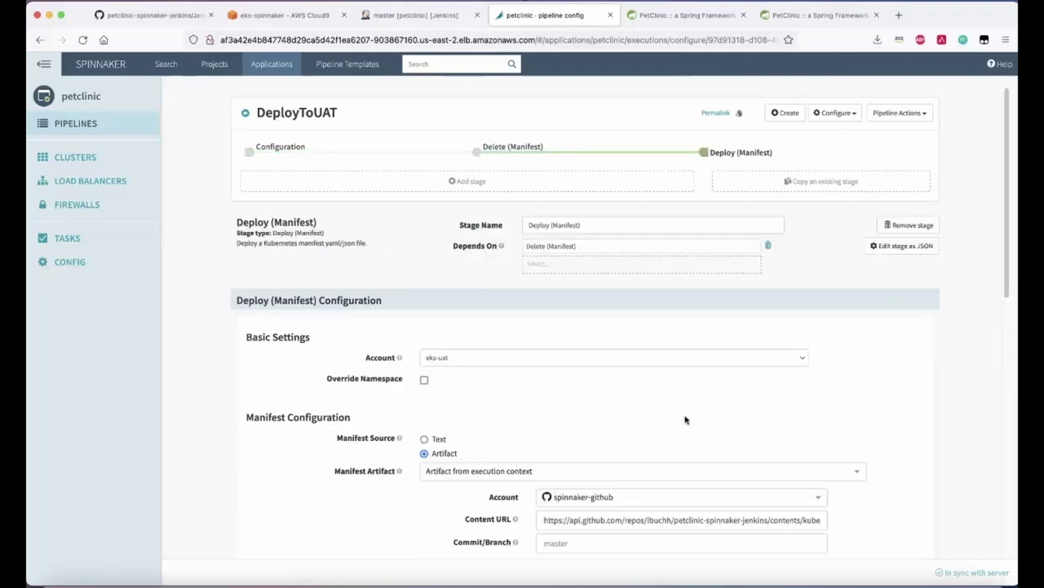
{"action": "scroll", "coordinate": [689, 435], "scroll_direction": "down", "scroll_amount": 2}
{"action": "scroll", "coordinate": [688, 435], "scroll_direction": "down", "scroll_amount": 4}
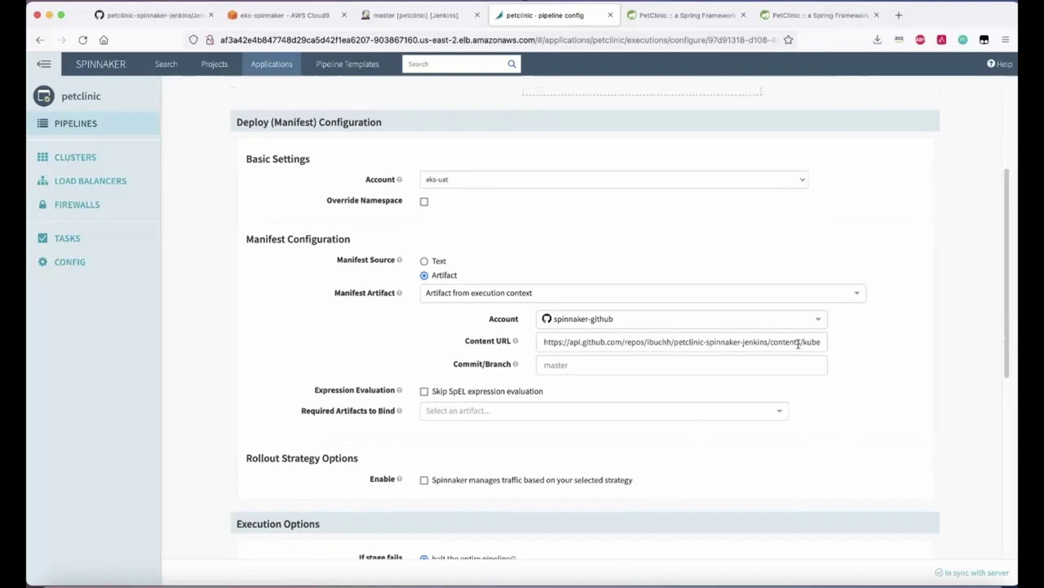
{"action": "mouse_move", "coordinate": [784, 342]}
{"action": "left_mouse_down"}
{"action": "mouse_move", "coordinate": [826, 342]}
{"action": "mouse_move", "coordinate": [800, 343]}
{"action": "left_mouse_up"}
{"action": "left_click", "coordinate": [796, 343]}
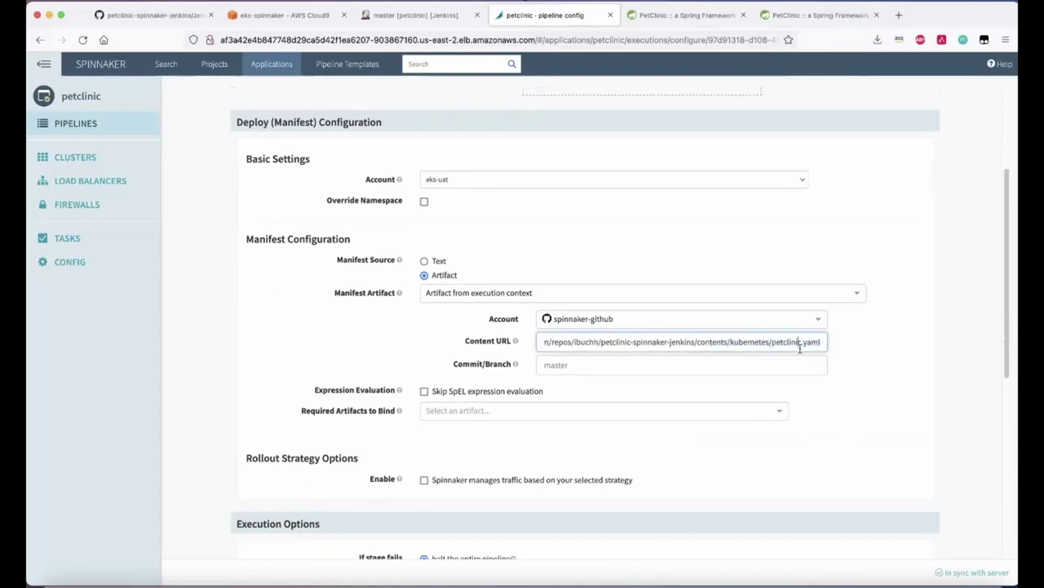
{"action": "scroll", "coordinate": [676, 308], "scroll_direction": "up", "scroll_amount": 5}
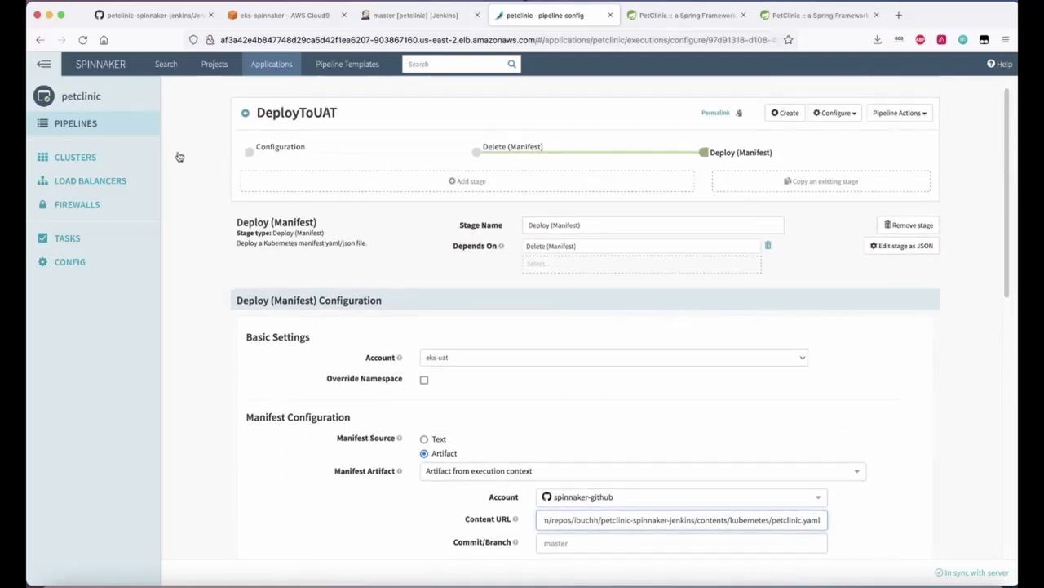
- Return to the pipeline list, open the DeployToProd configuration, and review its execution options and automated trigger
{"action": "left_click", "coordinate": [91, 124]}
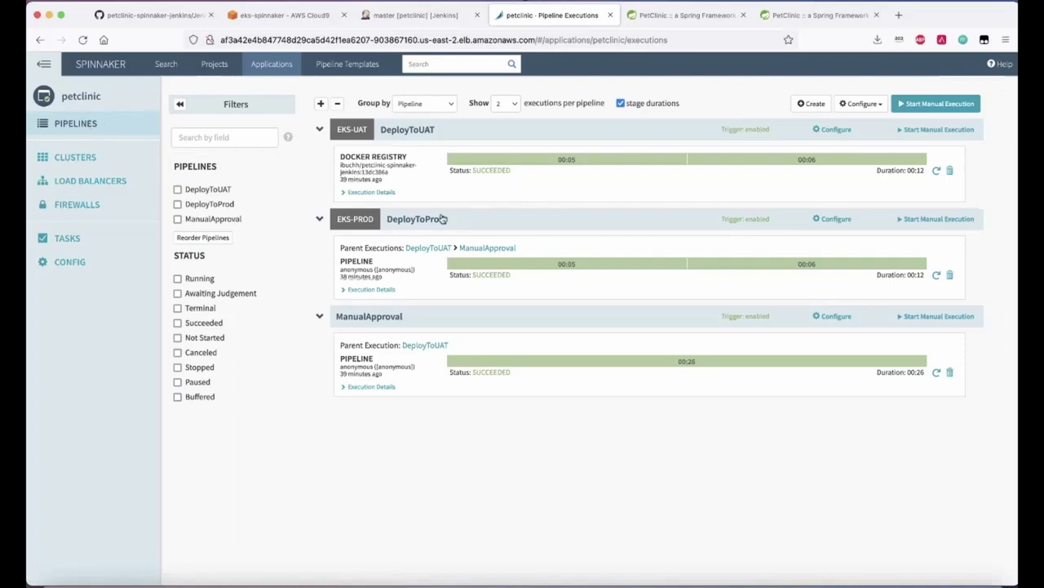
{"action": "left_click", "coordinate": [832, 220]}
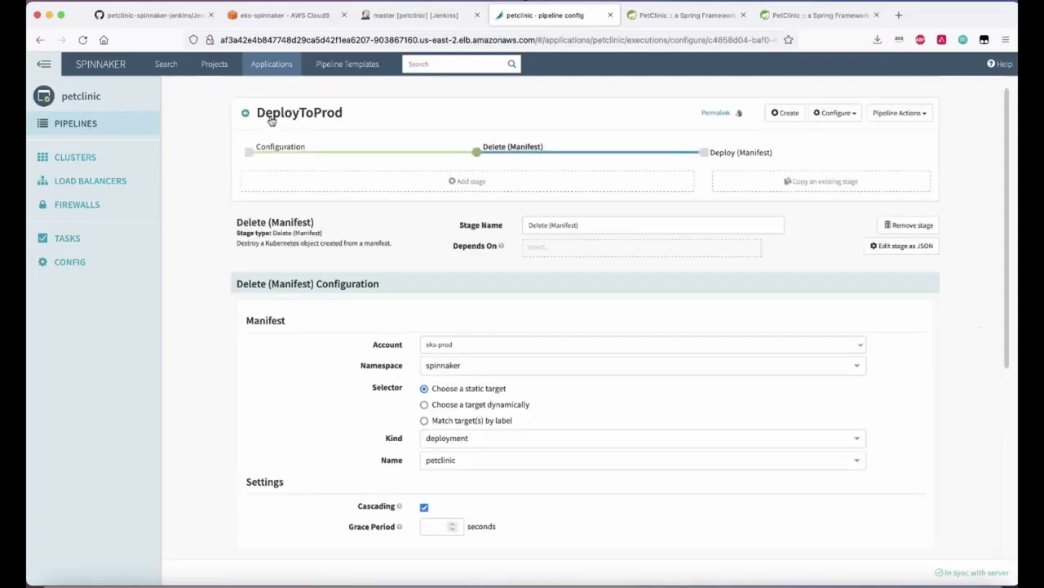
{"action": "left_click", "coordinate": [253, 157]}
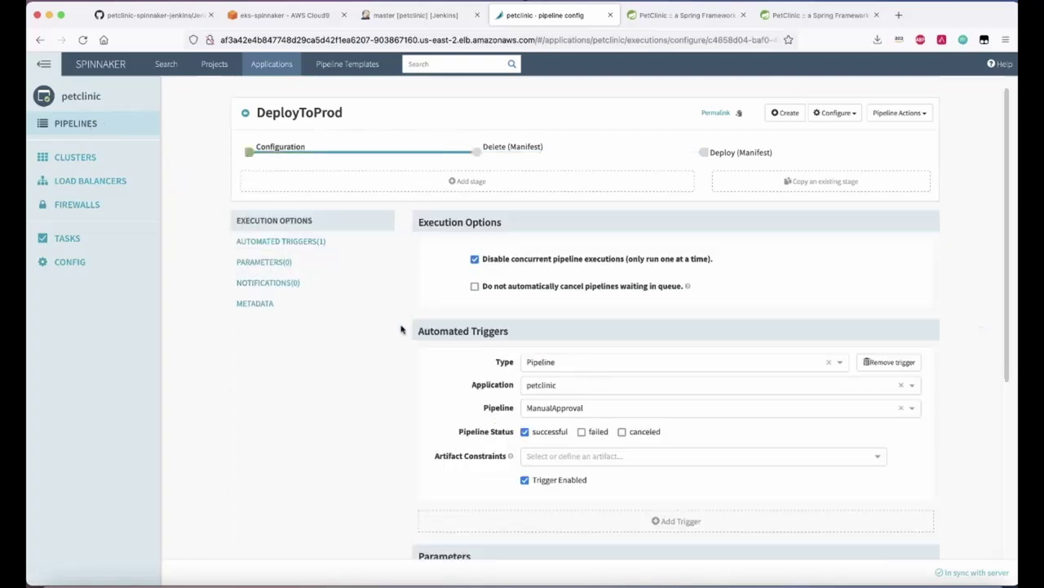
{"action": "scroll", "coordinate": [406, 334], "scroll_direction": "down", "scroll_amount": 1}
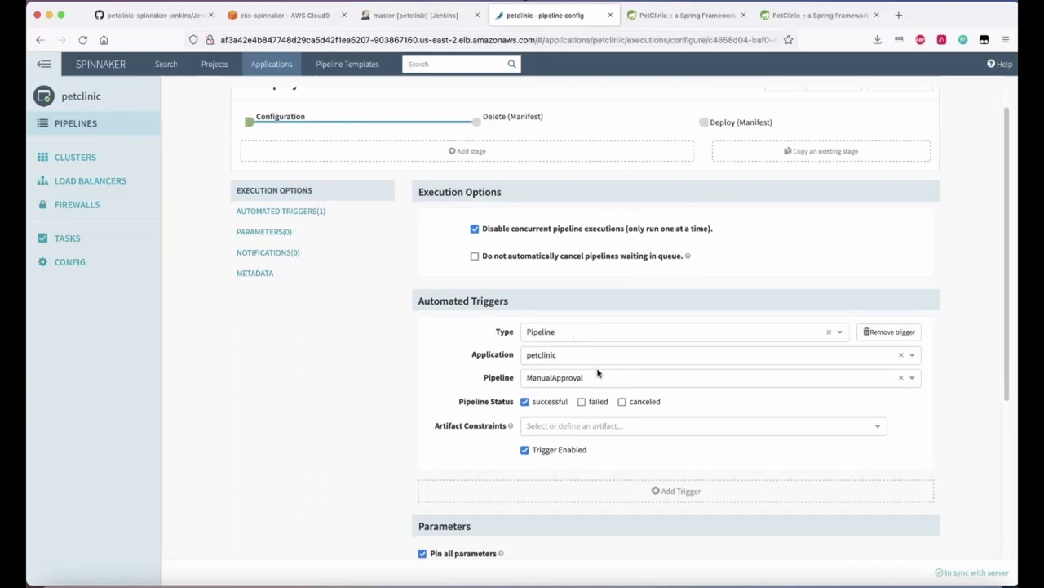
{"action": "scroll", "coordinate": [604, 379], "scroll_direction": "down", "scroll_amount": 1}
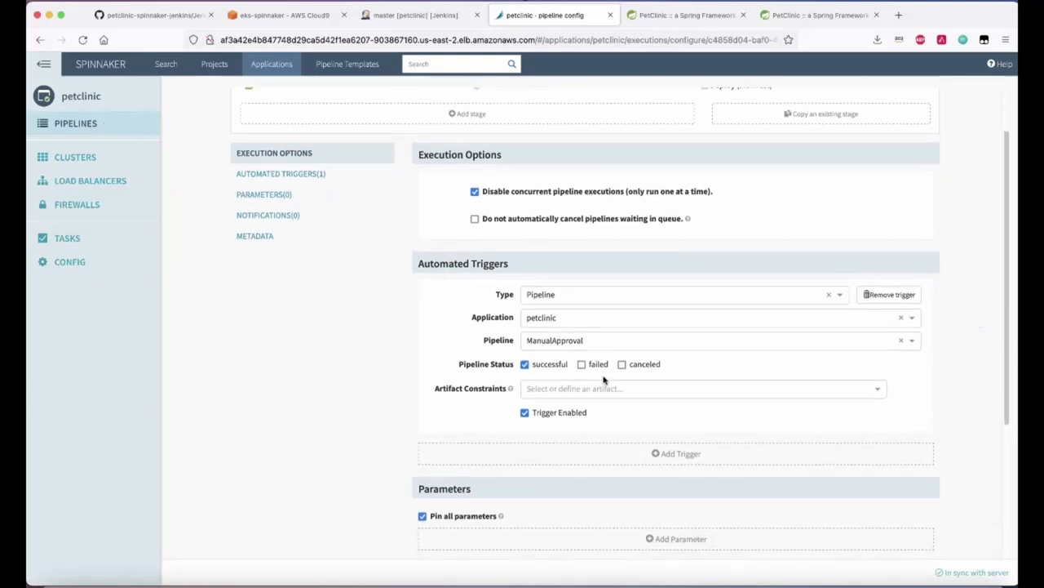
{"action": "scroll", "coordinate": [604, 378], "scroll_direction": "down", "scroll_amount": 4}
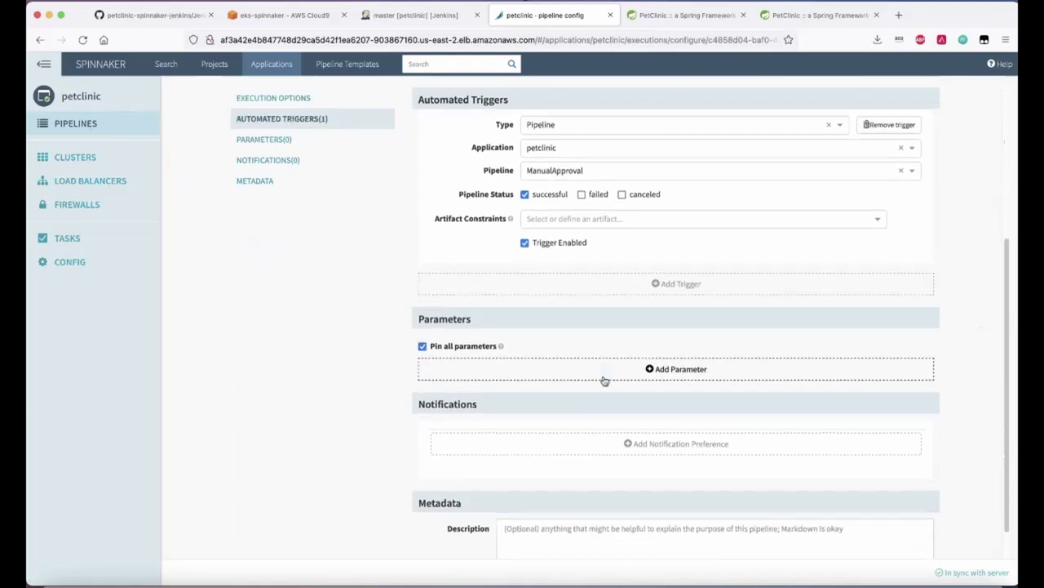
{"action": "scroll", "coordinate": [604, 379], "scroll_direction": "down", "scroll_amount": 1}
{"action": "scroll", "coordinate": [604, 379], "scroll_direction": "up", "scroll_amount": 5}
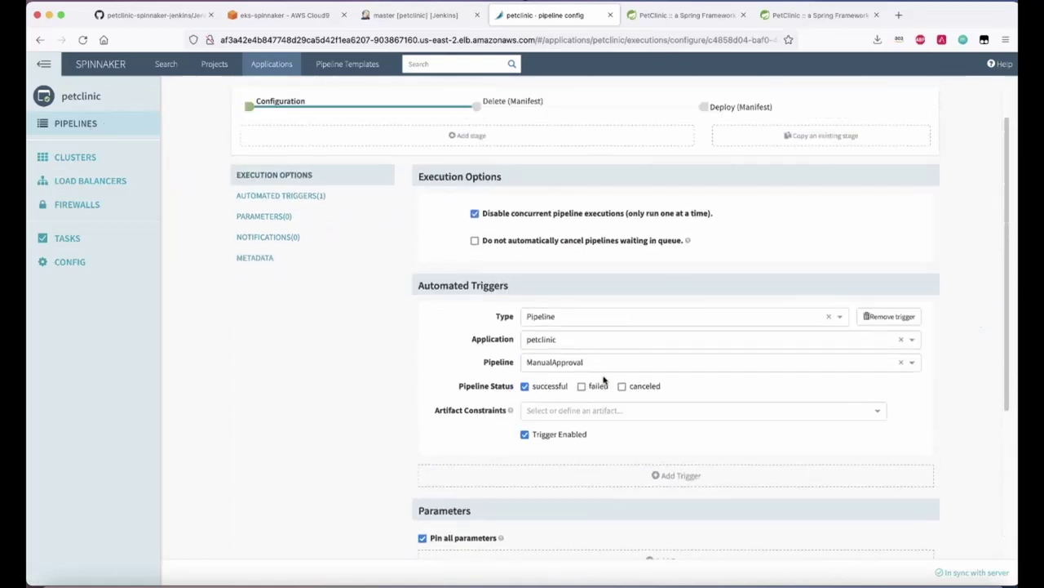
{"action": "scroll", "coordinate": [604, 379], "scroll_direction": "up", "scroll_amount": 2}
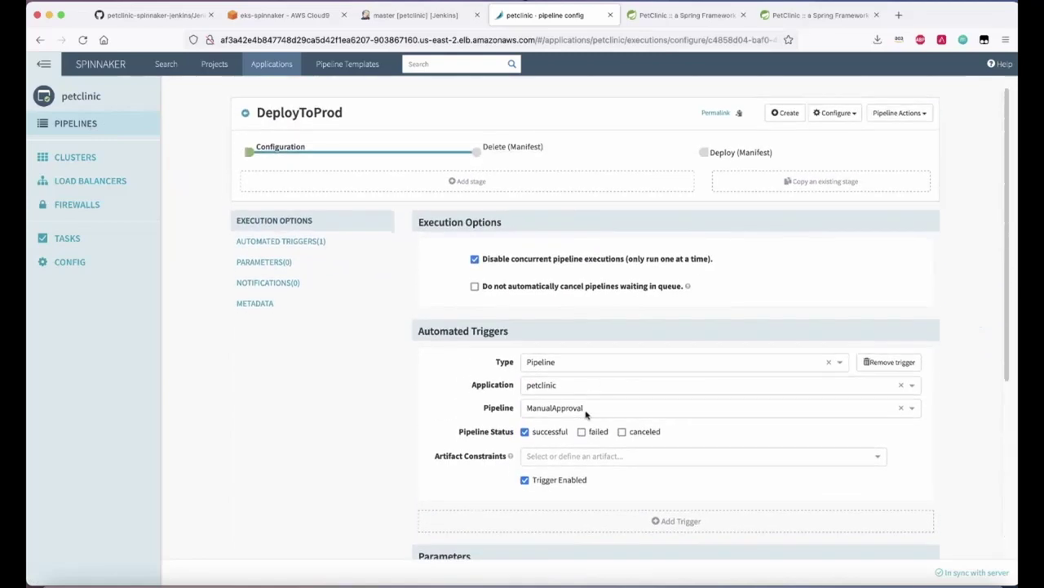
- View the Delete (Manifest) and Deploy (Manifest) stages of the DeployToProd pipeline
{"action": "left_click", "coordinate": [549, 152]}
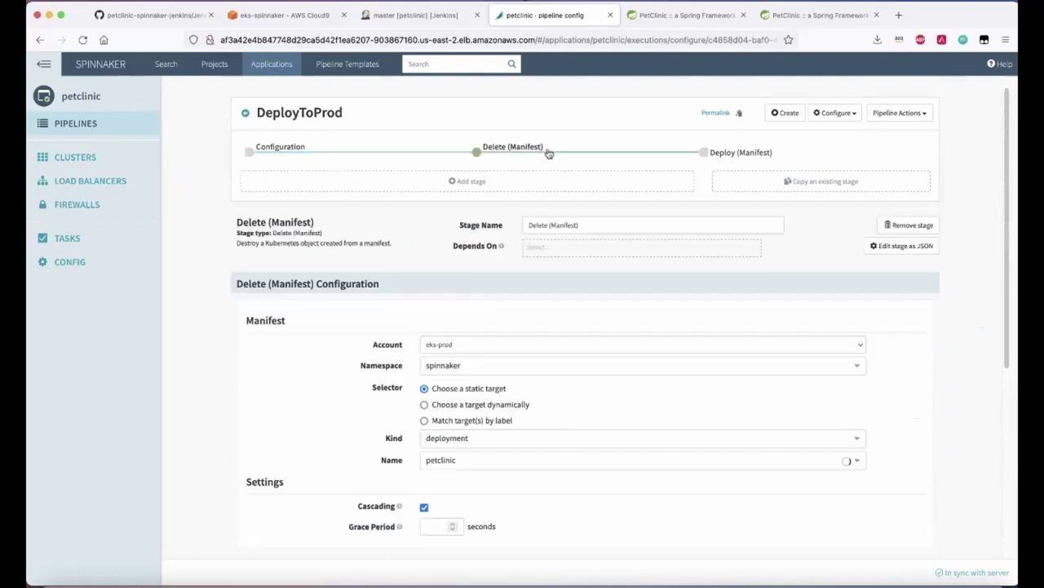
{"action": "left_click", "coordinate": [735, 153]}
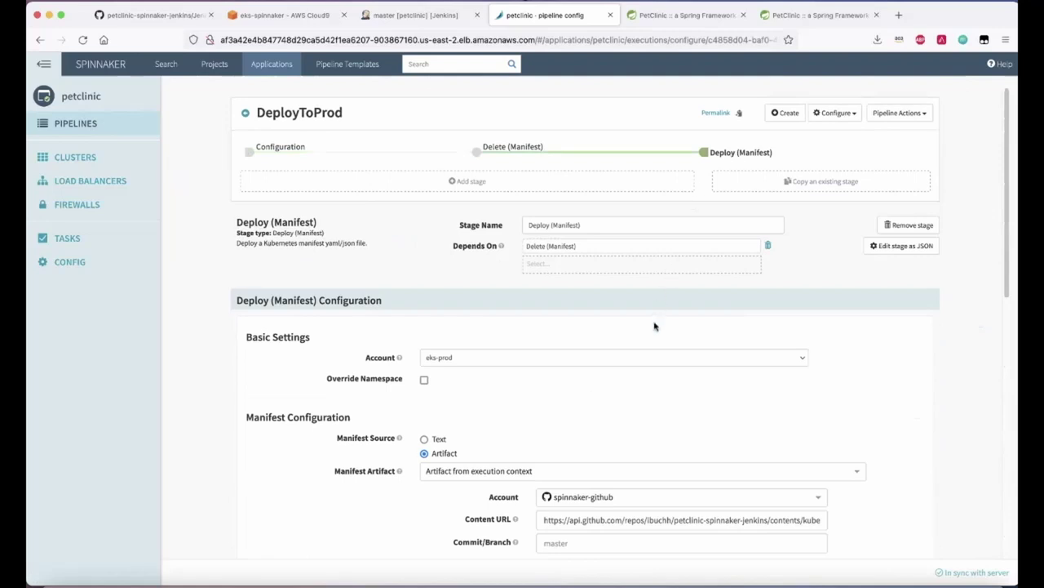
- Inspect the manifest artifact's Content URL in DeployToProd's Deploy (Manifest) stage, including the manifest file name at its end
{"action": "scroll", "coordinate": [655, 326], "scroll_direction": "down", "scroll_amount": 5}
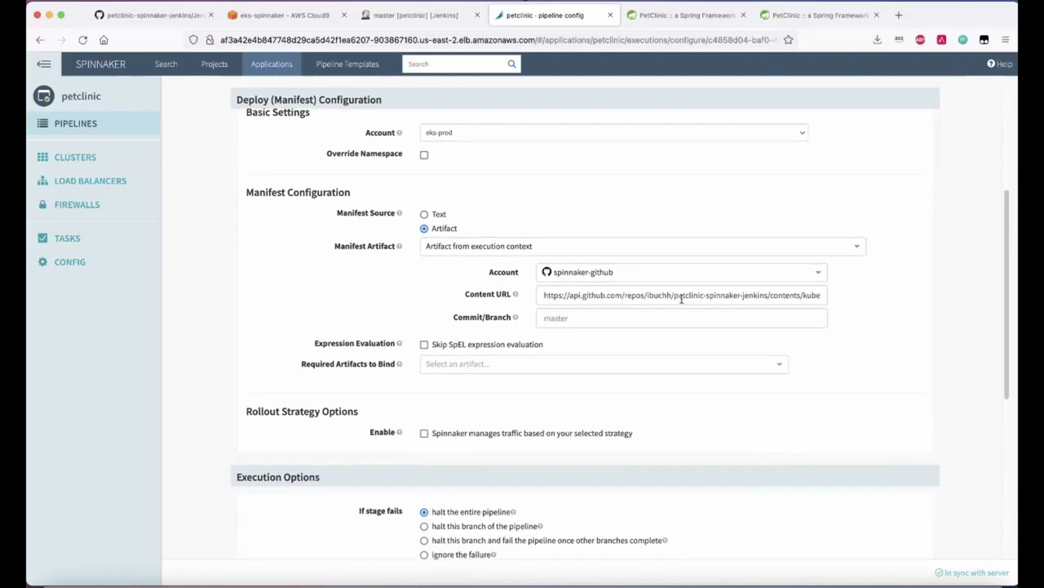
{"action": "double_click", "coordinate": [682, 295]}
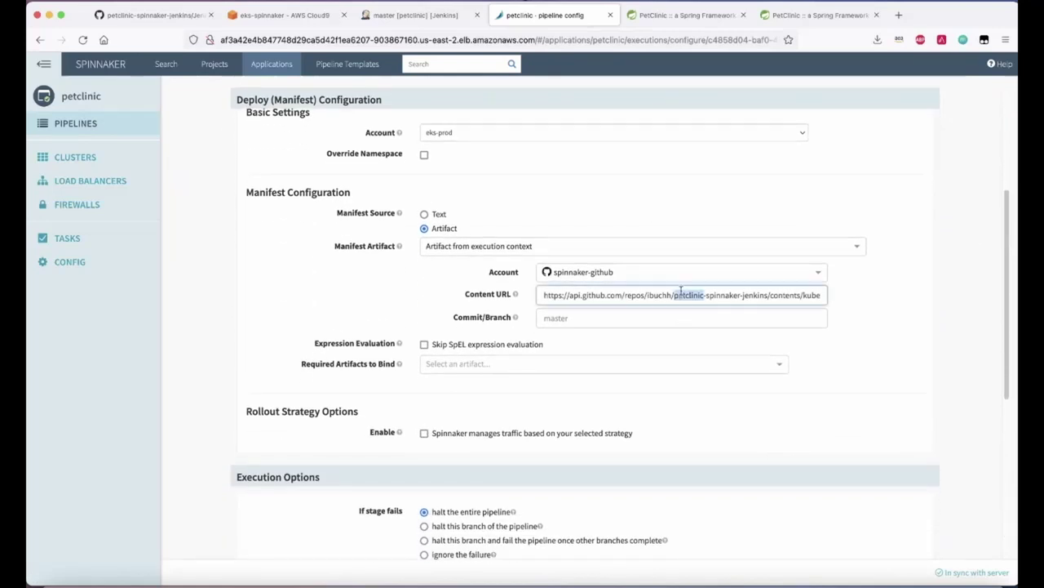
{"action": "key", "text": "End"}
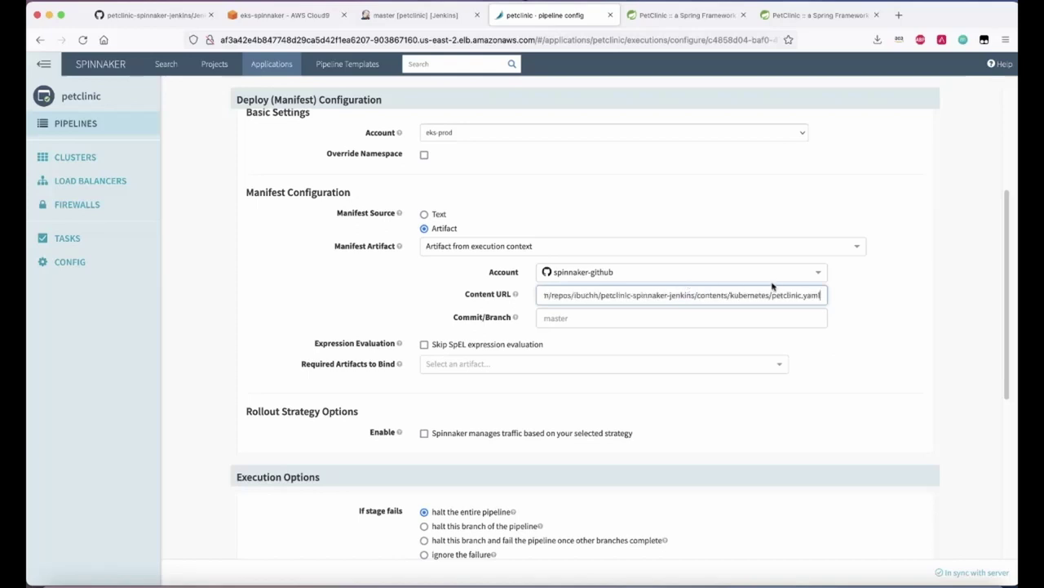
{"action": "left_click_drag", "start_coordinate": [772, 296], "coordinate": [824, 292]}
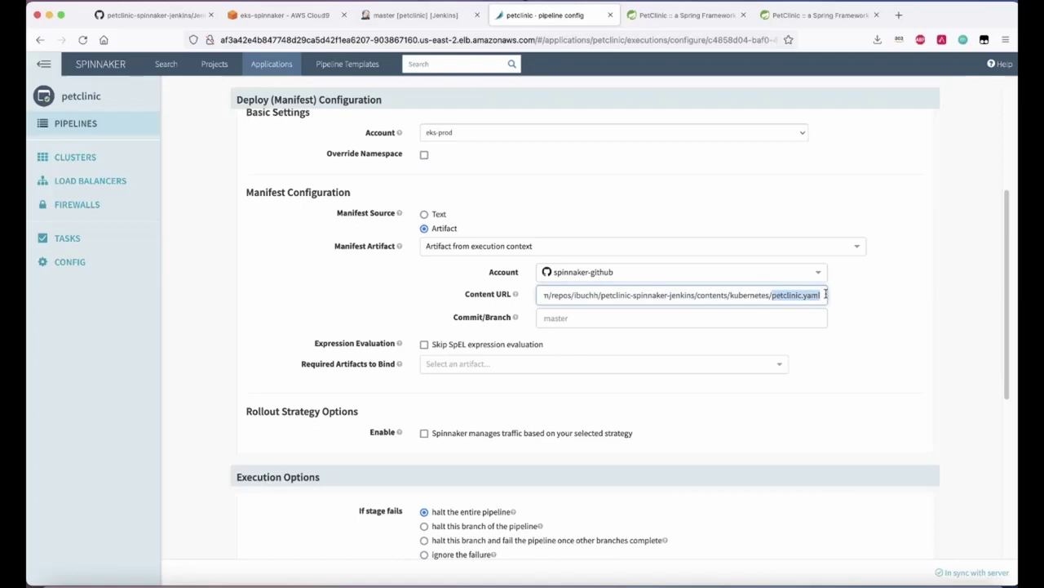
{"action": "left_click", "coordinate": [709, 295]}
- Return to the pipeline list, open the ManualApproval pipeline's configuration, and review its automated trigger and source pipeline
{"action": "left_click", "coordinate": [87, 125]}
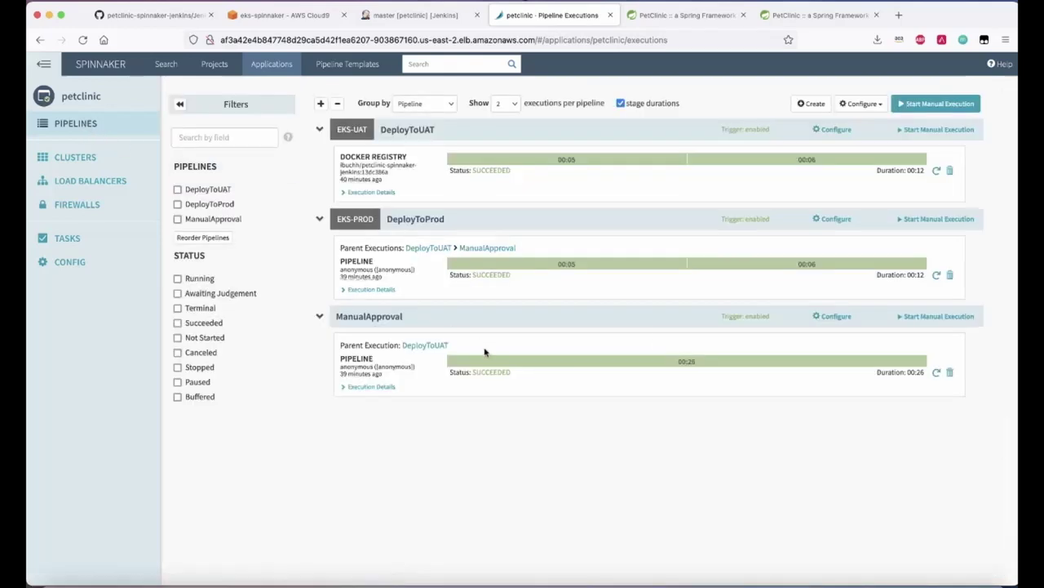
{"action": "left_click", "coordinate": [834, 316]}
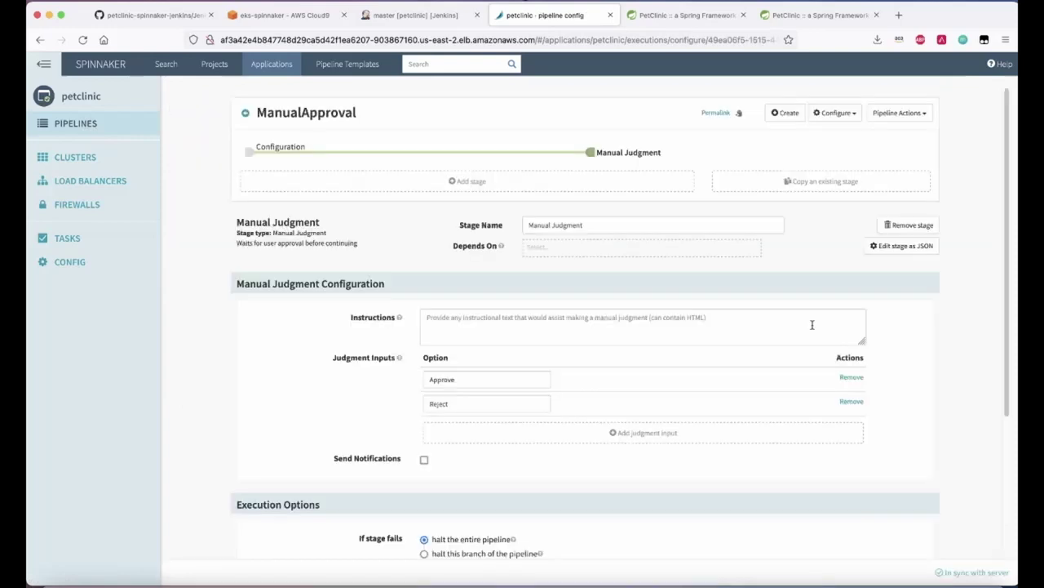
{"action": "left_click", "coordinate": [250, 154]}
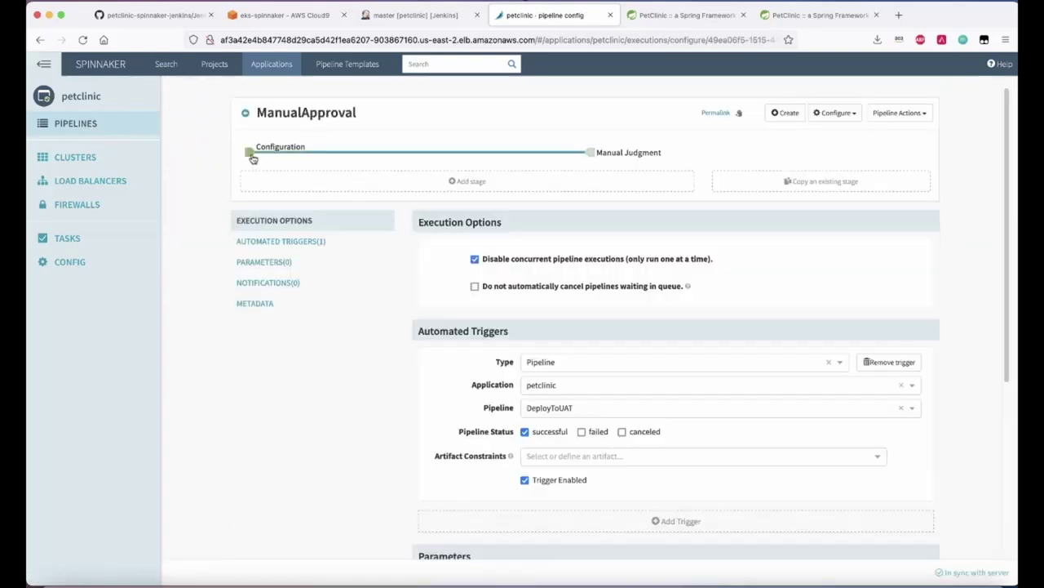
{"action": "left_click", "coordinate": [571, 408]}
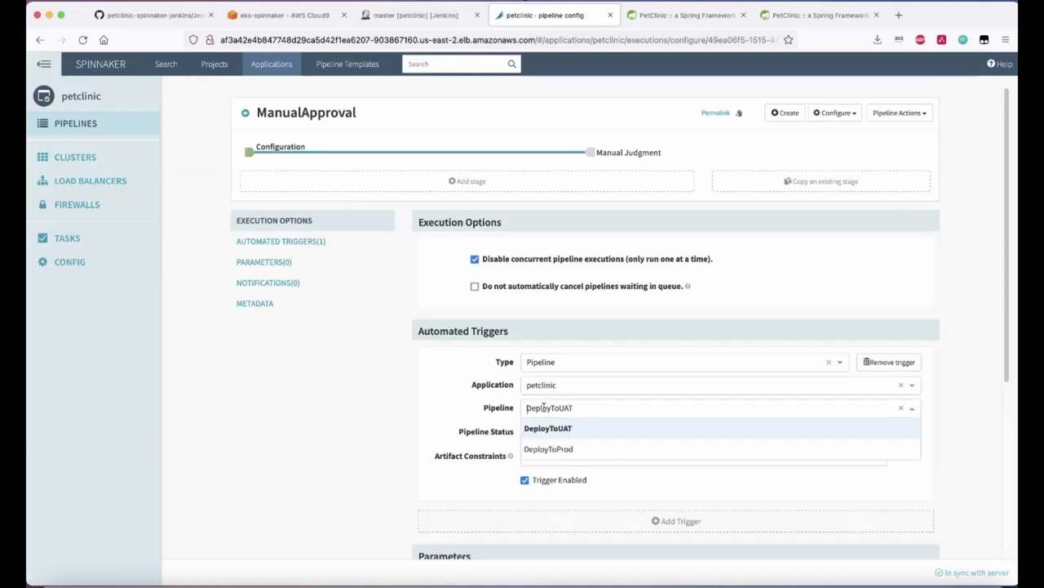
{"action": "left_click", "coordinate": [397, 384]}
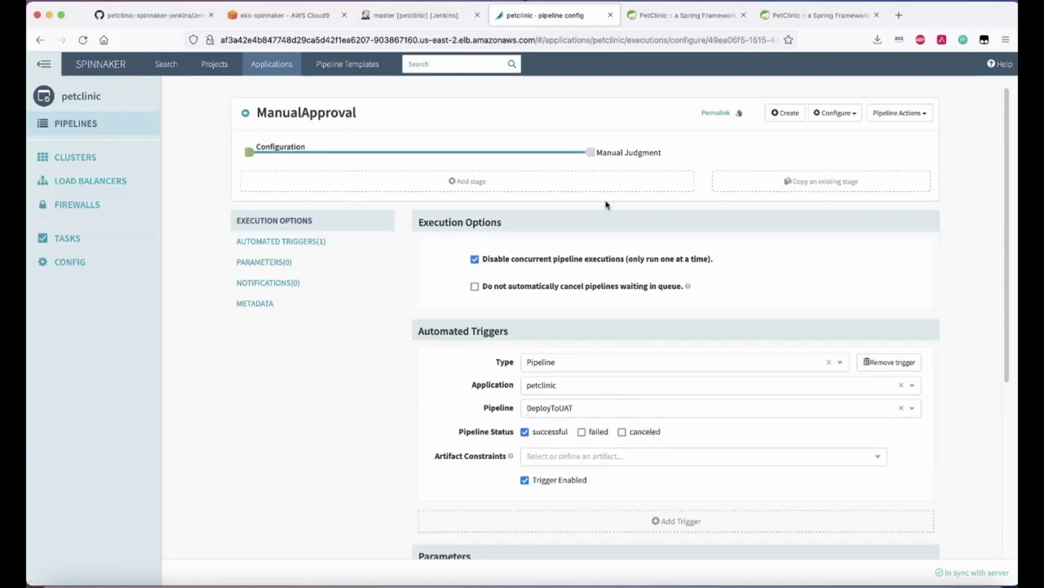
- Review the Manual Judgment stage of ManualApproval, including its Approve and Reject judgment inputs
{"action": "left_click", "coordinate": [591, 153]}
{"action": "scroll", "coordinate": [569, 394], "scroll_direction": "down", "scroll_amount": 1}
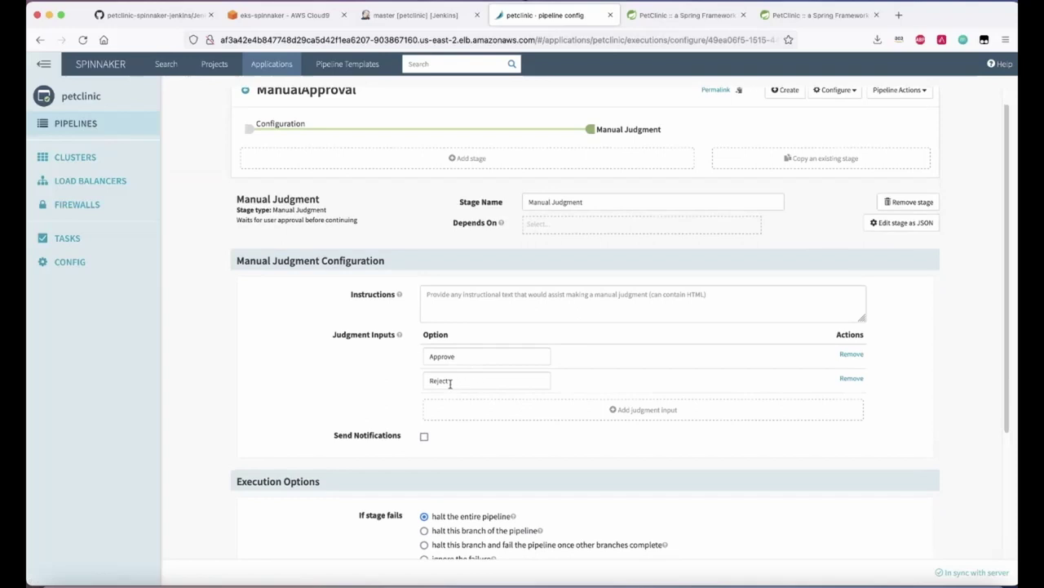
{"action": "left_click_drag", "start_coordinate": [448, 381], "coordinate": [425, 381]}
{"action": "left_click_drag", "start_coordinate": [470, 352], "coordinate": [423, 355]}
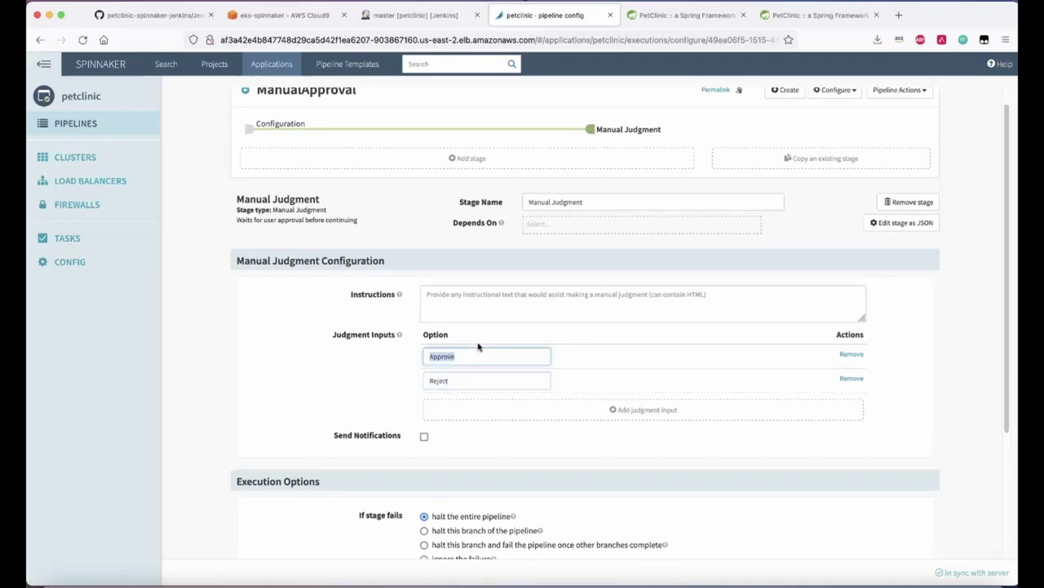
{"action": "scroll", "coordinate": [485, 349], "scroll_direction": "down", "scroll_amount": 1}
{"action": "scroll", "coordinate": [487, 352], "scroll_direction": "up", "scroll_amount": 2}
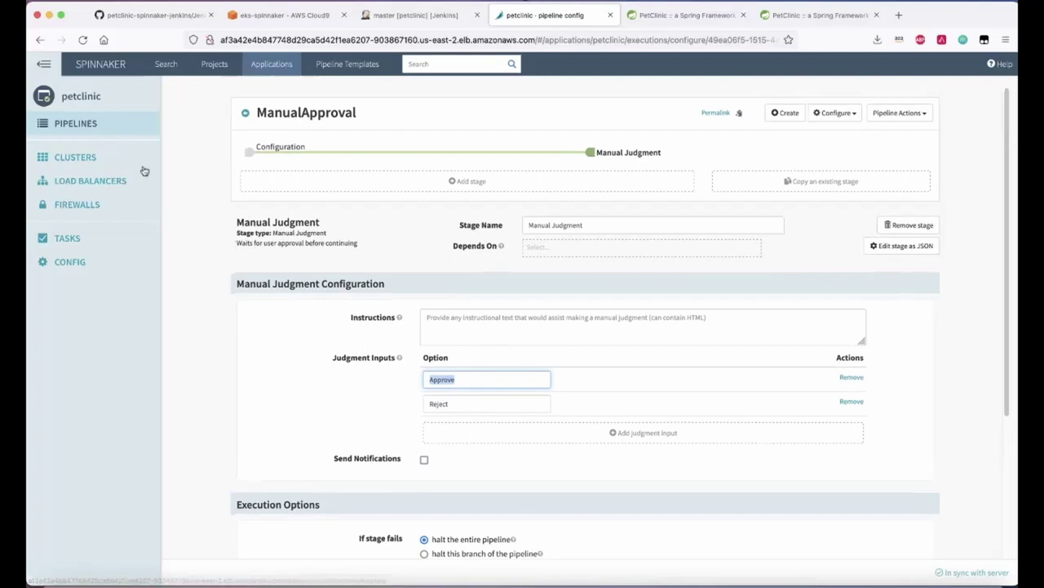
- Inspect the details of the EKS-UAT and EKS-PROD petclinic load balancers, and view the UAT and production PetClinic home pages
{"action": "left_click", "coordinate": [92, 125]}
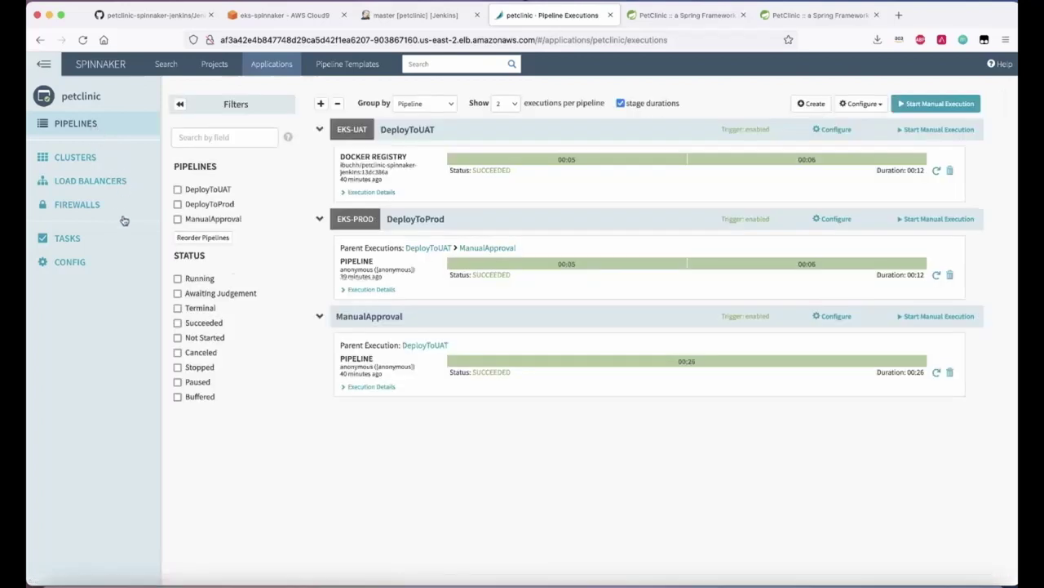
{"action": "left_click", "coordinate": [99, 183]}
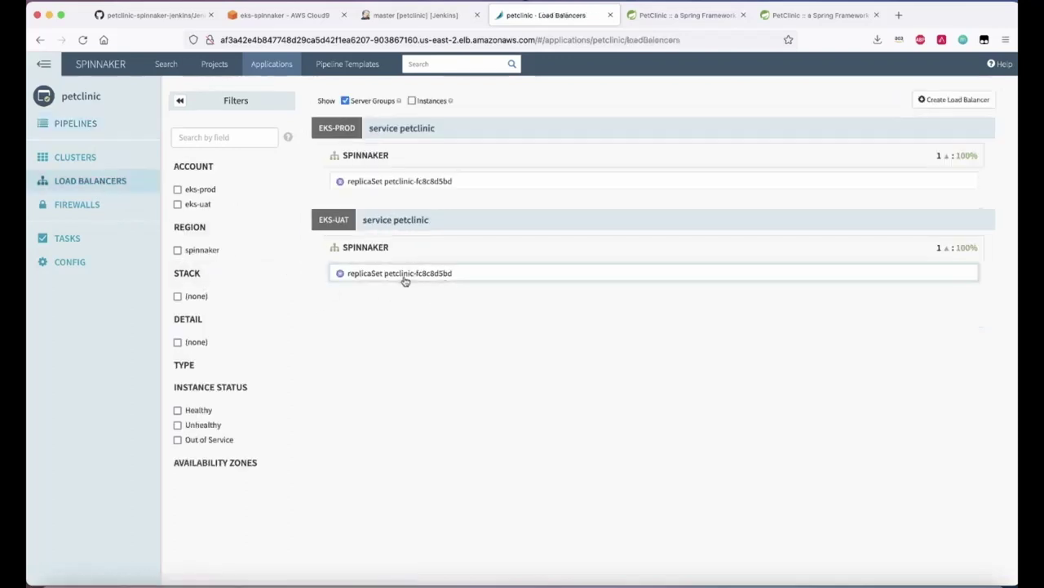
{"action": "left_click", "coordinate": [337, 253]}
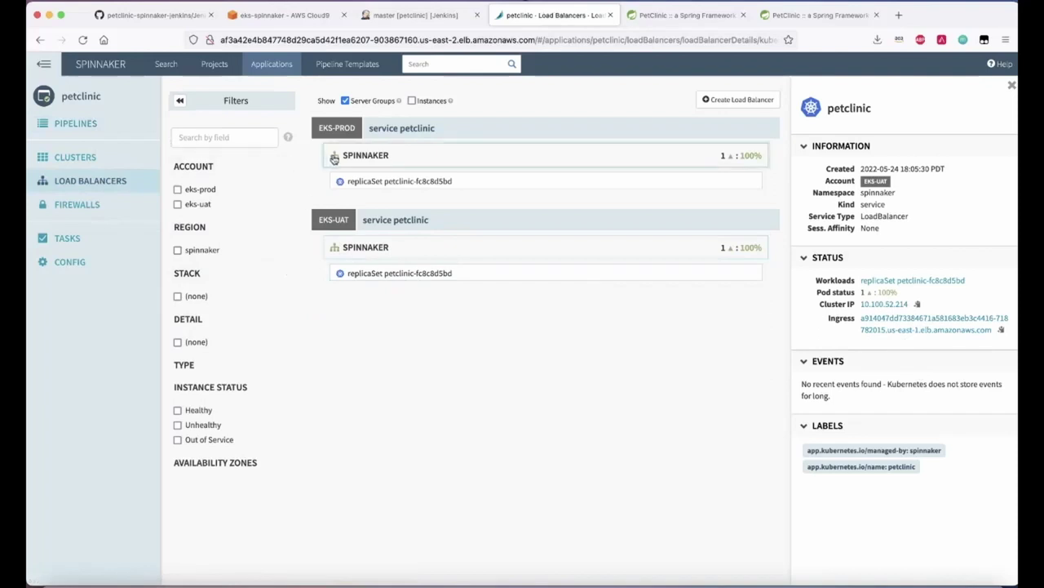
{"action": "left_click", "coordinate": [336, 158]}
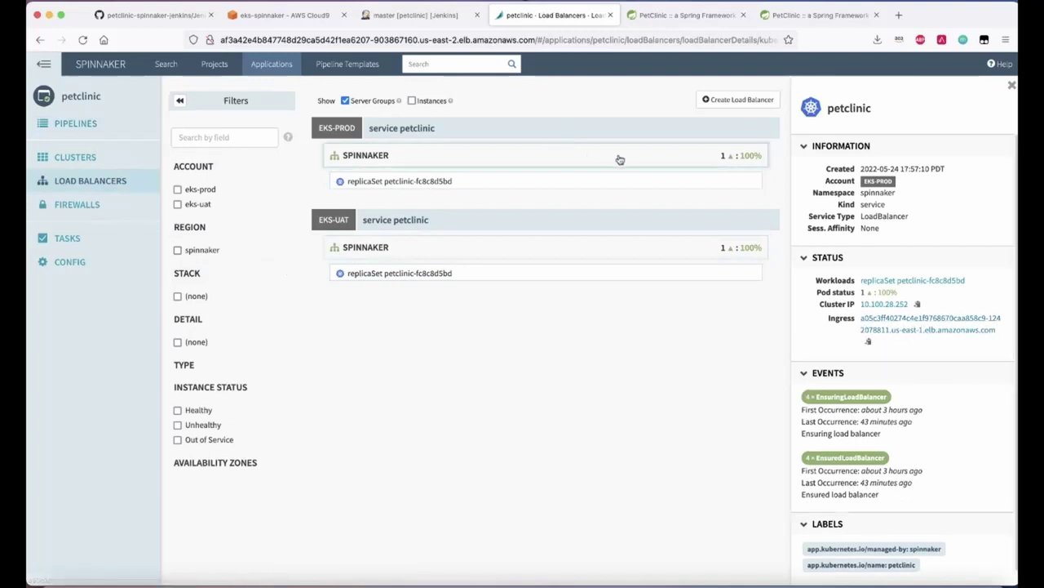
{"action": "left_click", "coordinate": [690, 16]}
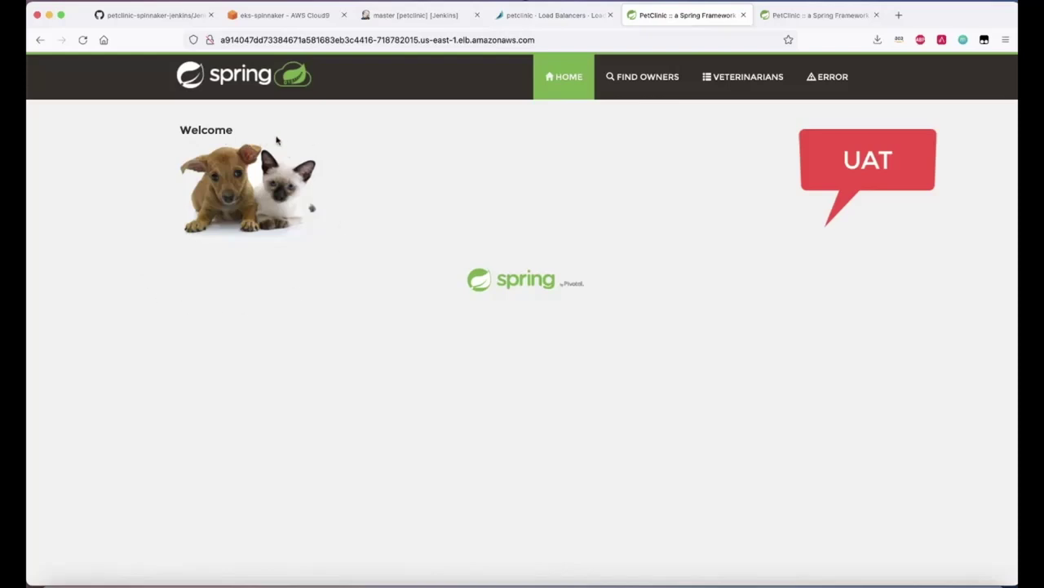
{"action": "left_click", "coordinate": [821, 18]}
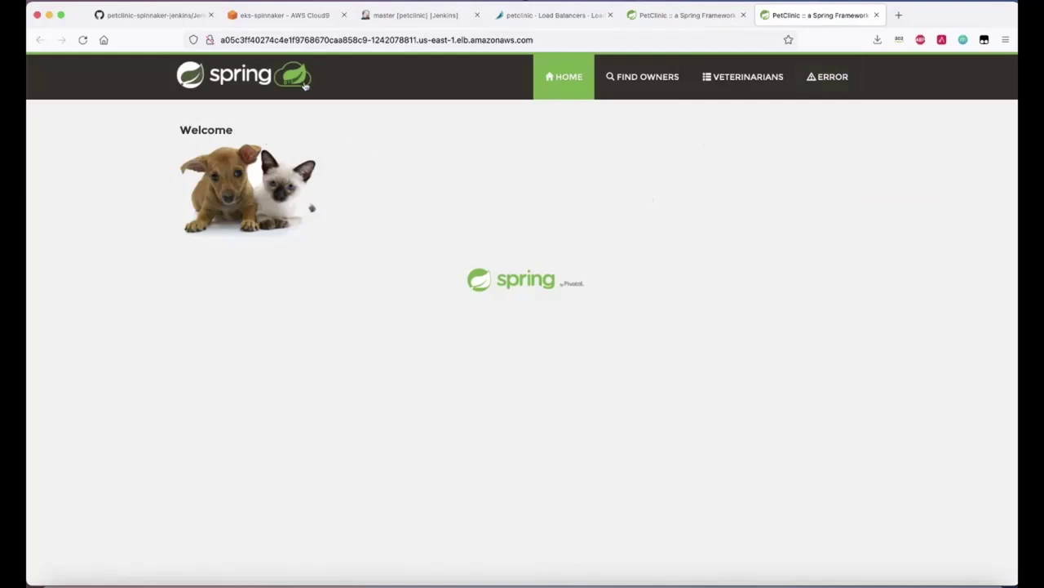
- Switch to AWS Cloud9, change both image paths in welcome.html to point to pets-update.png, and save the file
{"action": "left_click", "coordinate": [286, 17]}
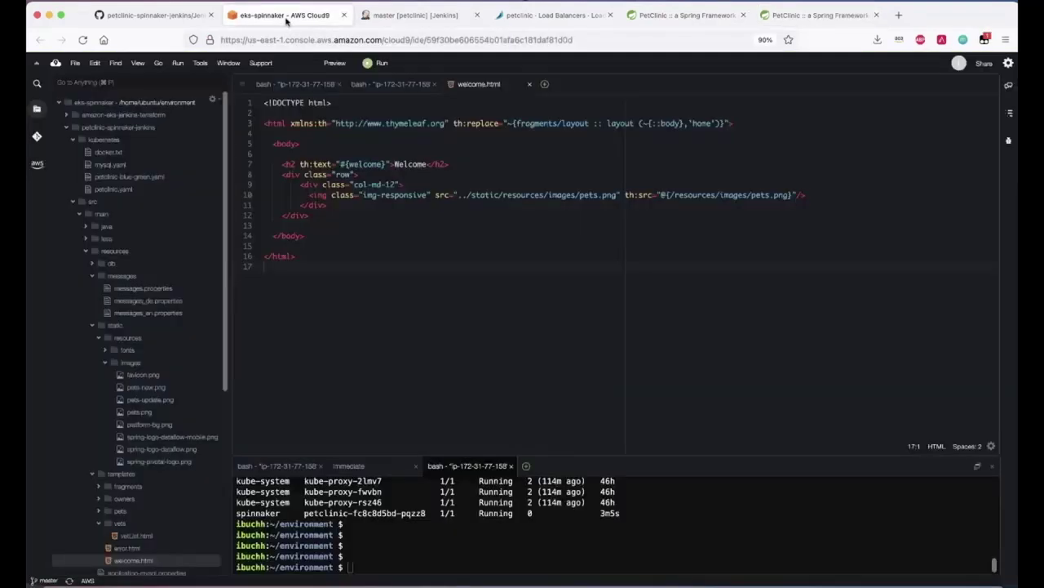
{"action": "left_click", "coordinate": [598, 197]}
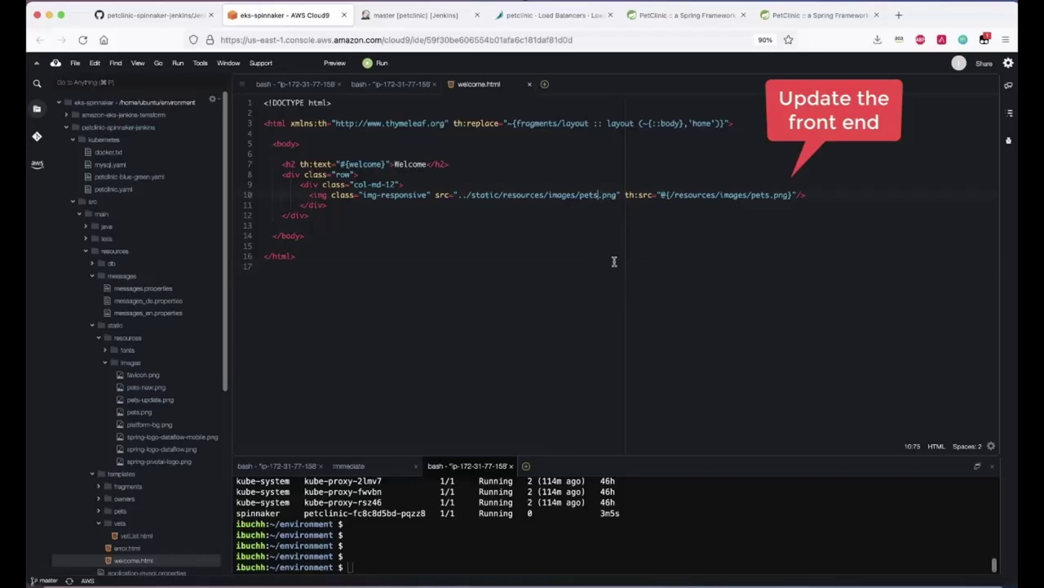
{"action": "type", "text": "-updat"}
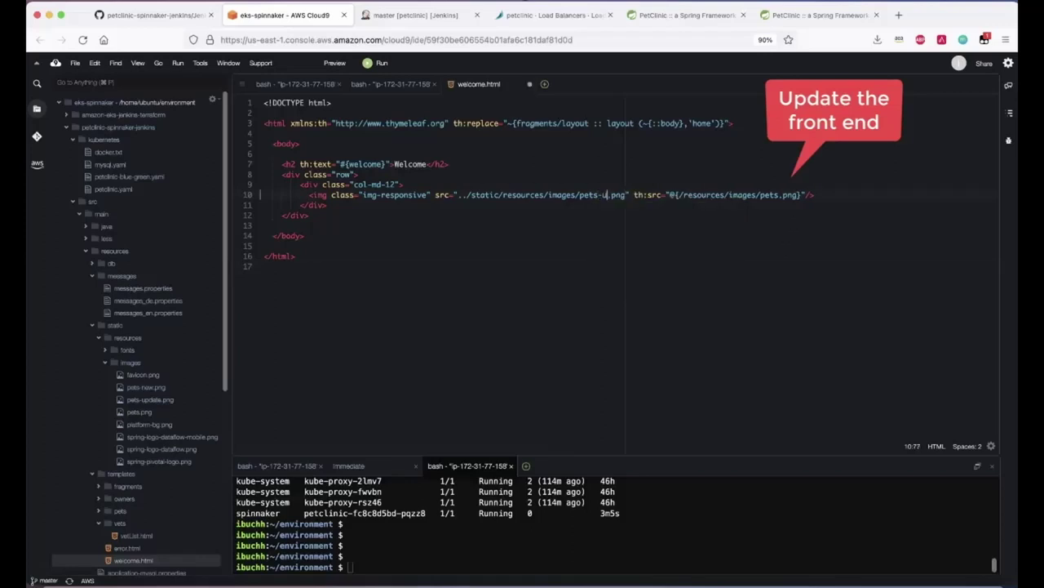
{"action": "type", "text": "e"}
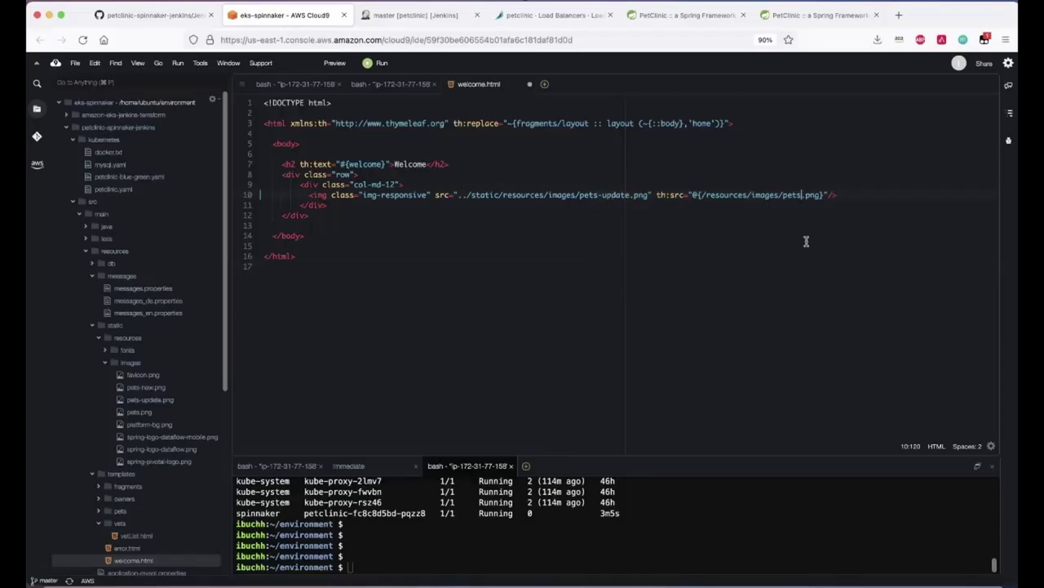
{"action": "type", "text": "-update"}
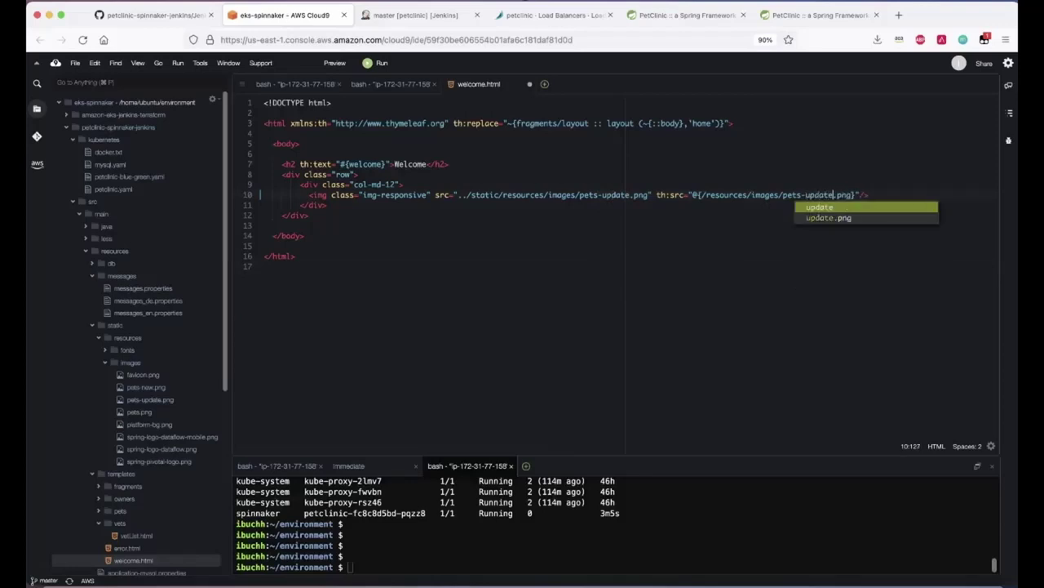
{"action": "left_click", "coordinate": [789, 276]}
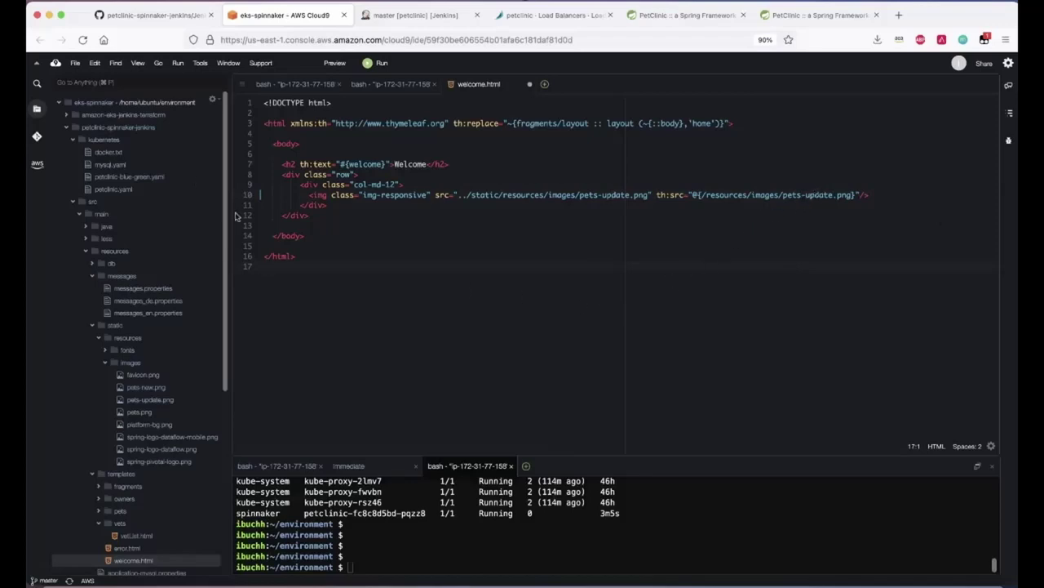
{"action": "left_click", "coordinate": [74, 63]}
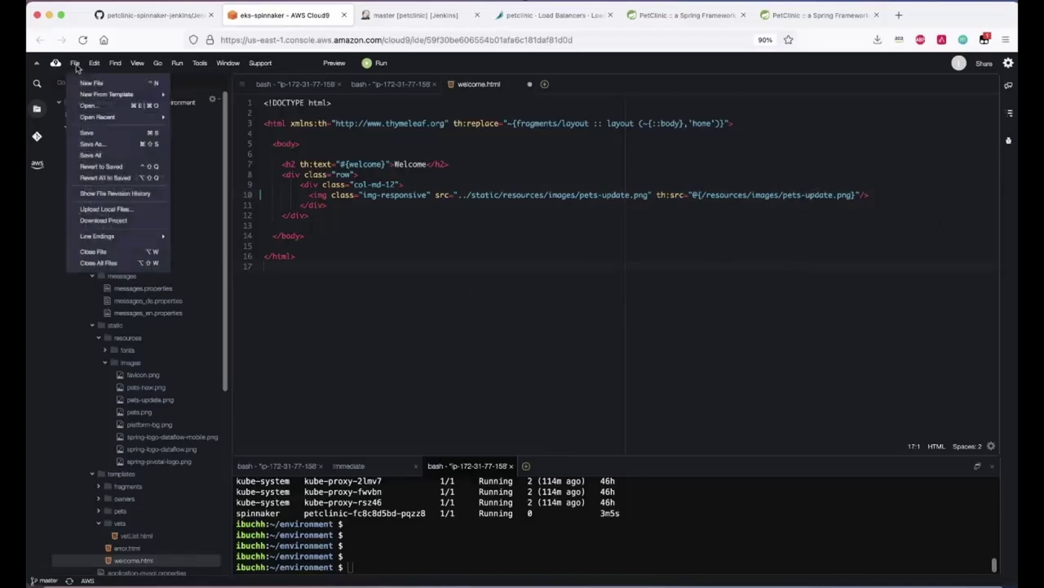
{"action": "left_click", "coordinate": [88, 133]}
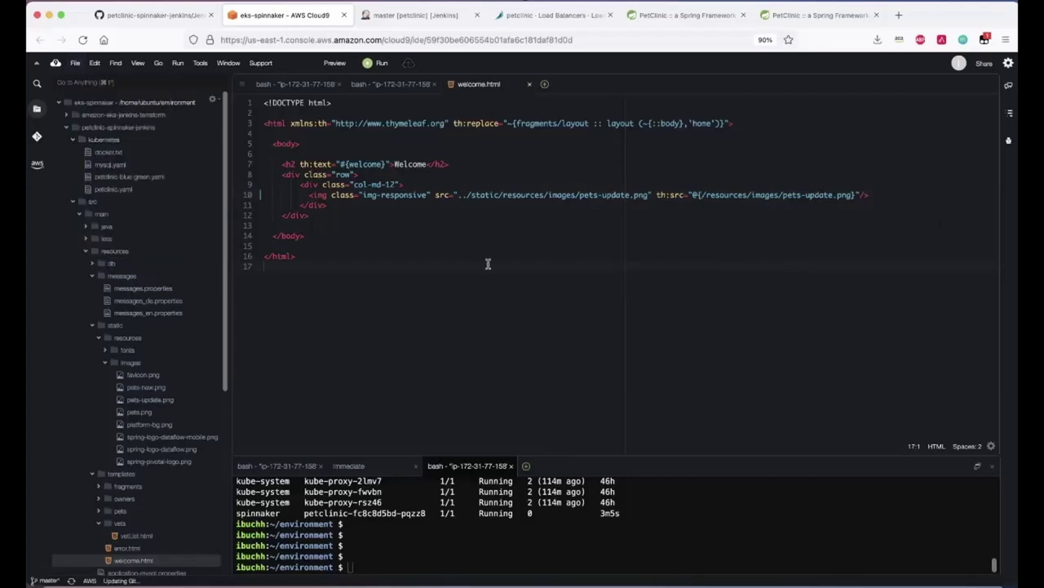
- In the petclinic-spinnaker-jenkins terminal, check the repository with git status and stage all changes with git add
{"action": "left_click", "coordinate": [403, 88]}
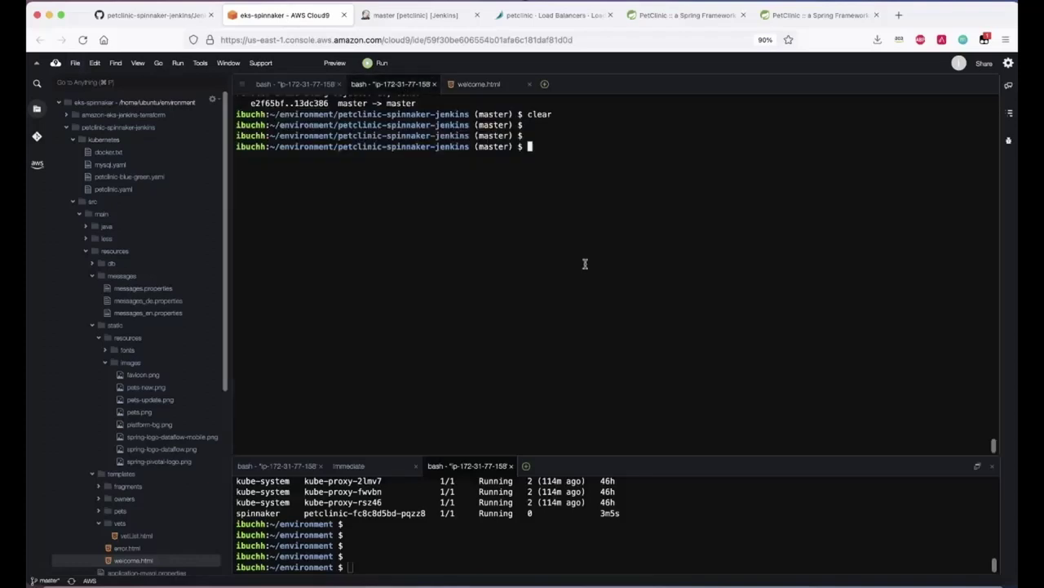
{"action": "type", "text": "git"}
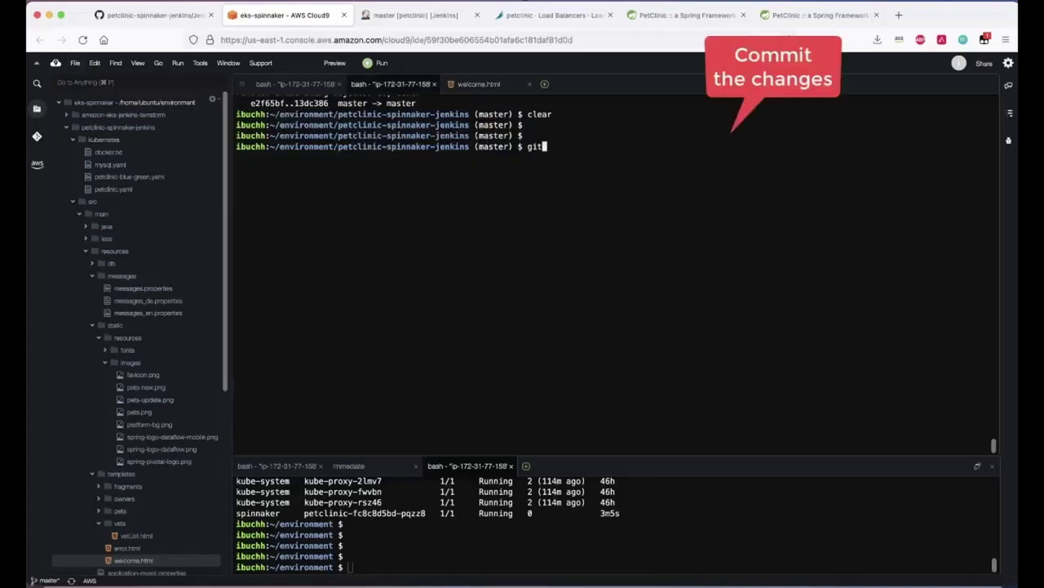
{"action": "type", "text": " status"}
{"action": "key", "text": "Return"}
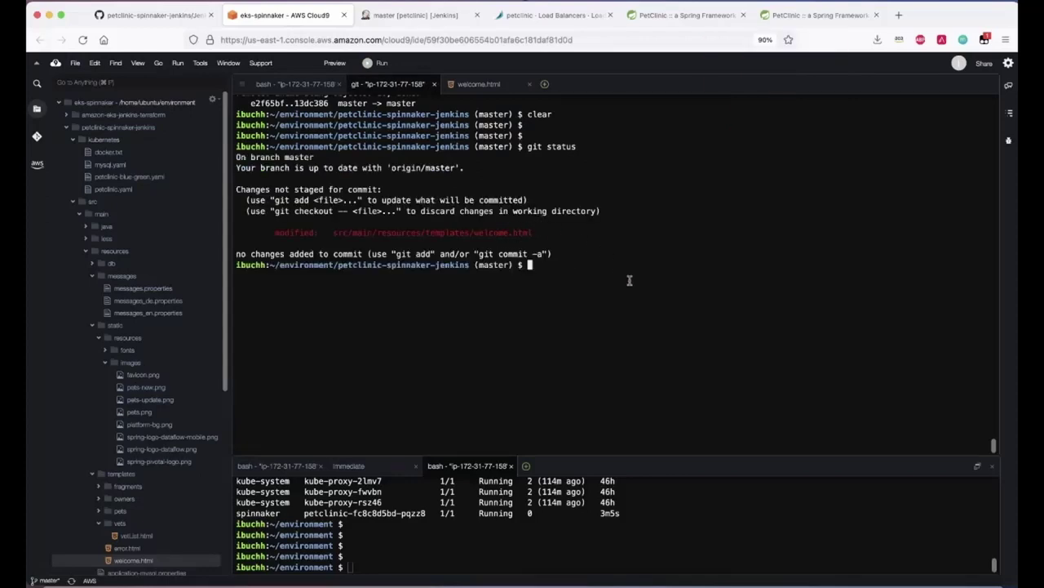
{"action": "type", "text": "gi"}
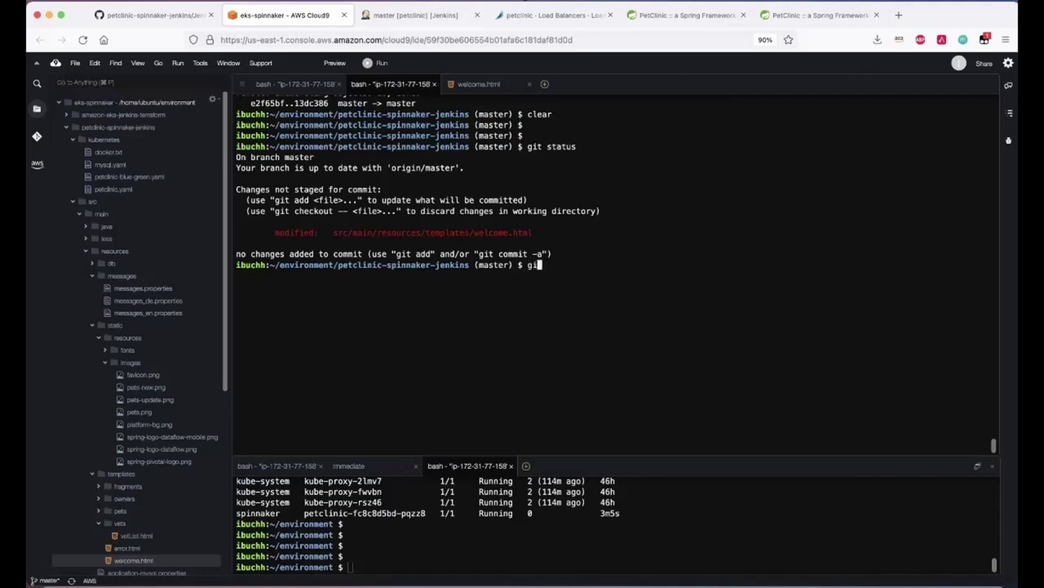
{"action": "type", "text": "t add ."}
{"action": "key", "text": "Return"}
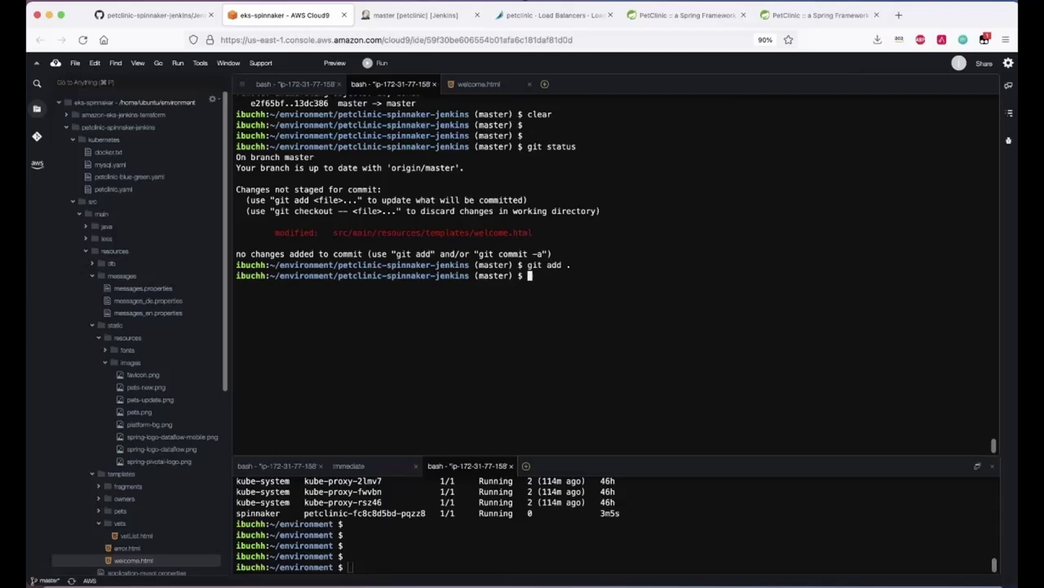
- Commit the staged change with the message "uupdated the front end app" and push it to the remote repository
{"action": "type", "text": "git commit -m\""}
{"action": "key", "text": "BackSpace"}
{"action": "type", "text": "\"uup"}
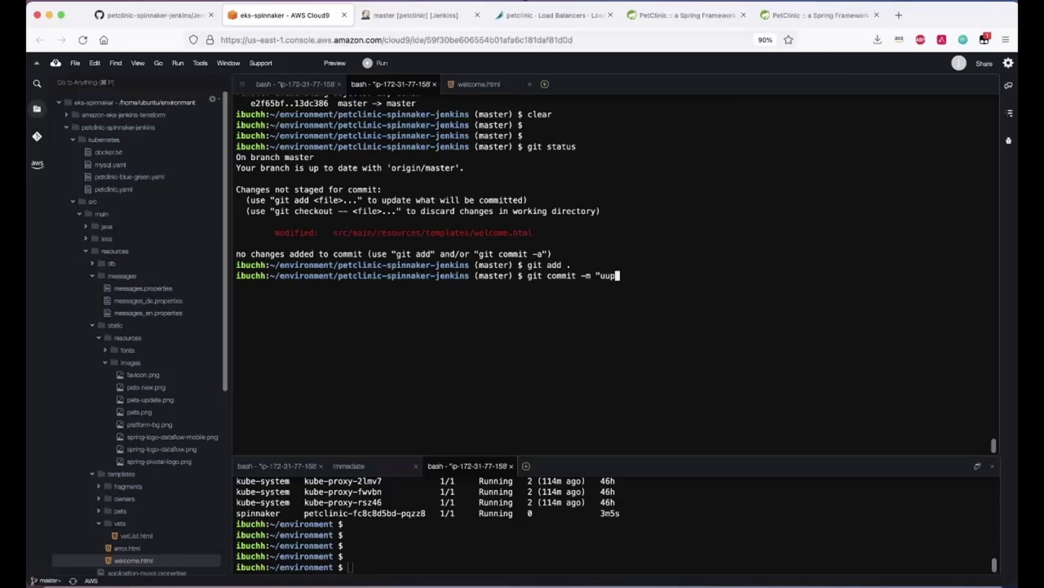
{"action": "type", "text": "dated the front end app\""}
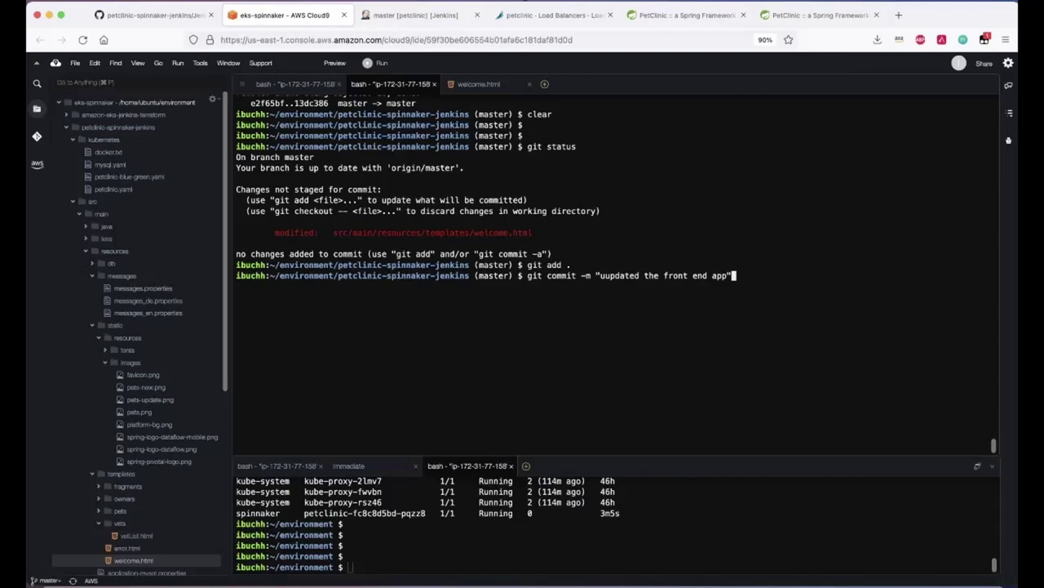
{"action": "key", "text": "Return"}
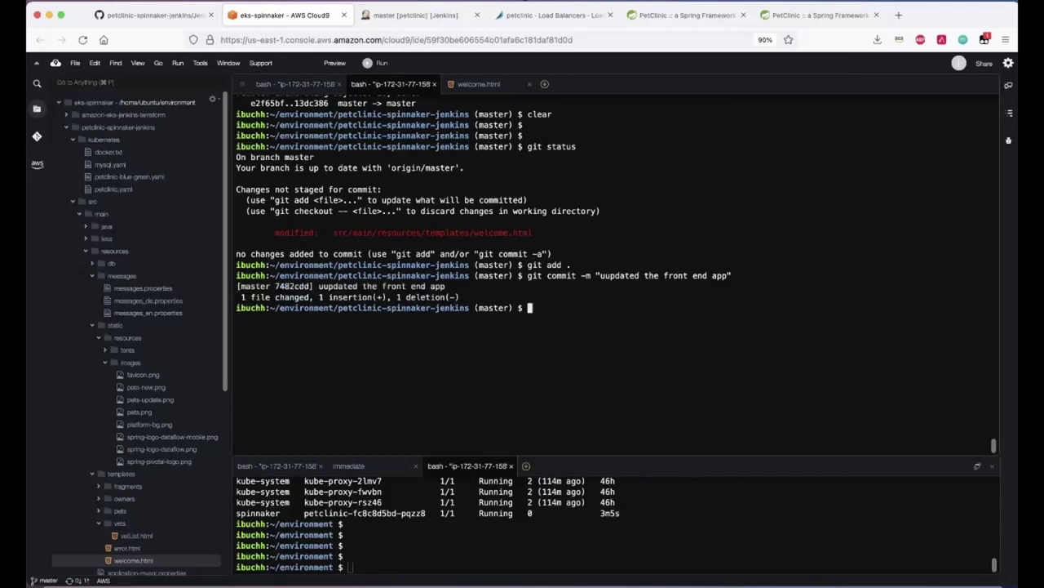
{"action": "type", "text": "git push"}
{"action": "key", "text": "Return"}
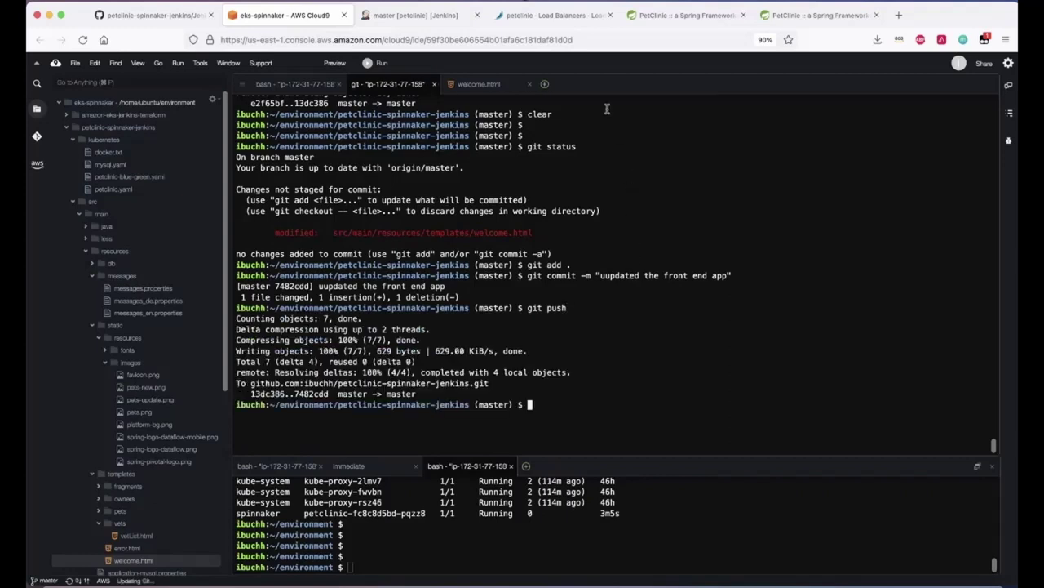
- Switch to Jenkins and follow the newly triggered build of the petclinic master pipeline through all stages in the Stage View
{"action": "left_click", "coordinate": [406, 17]}
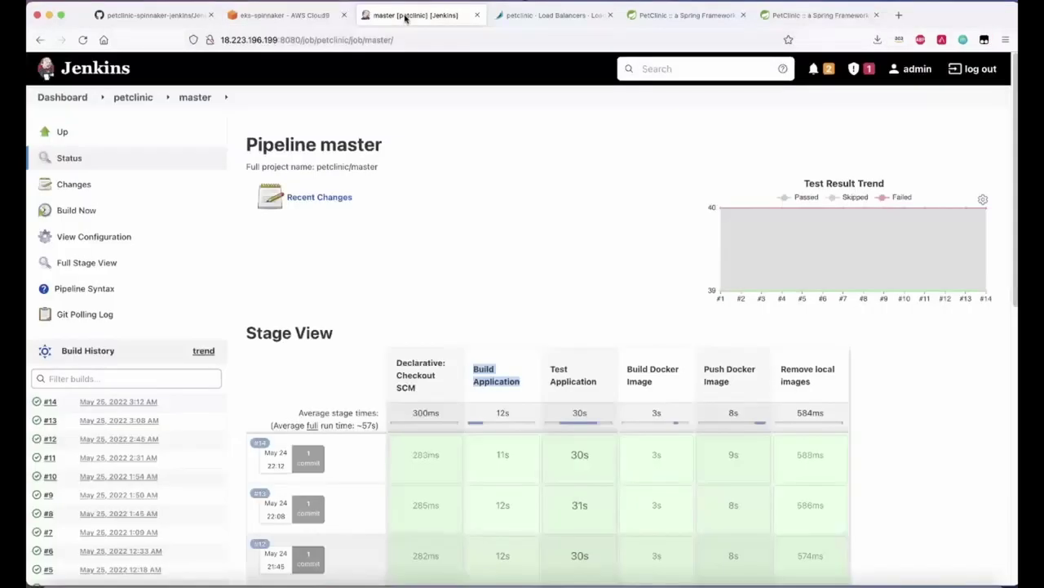
{"action": "mouse_move", "coordinate": [205, 423]}
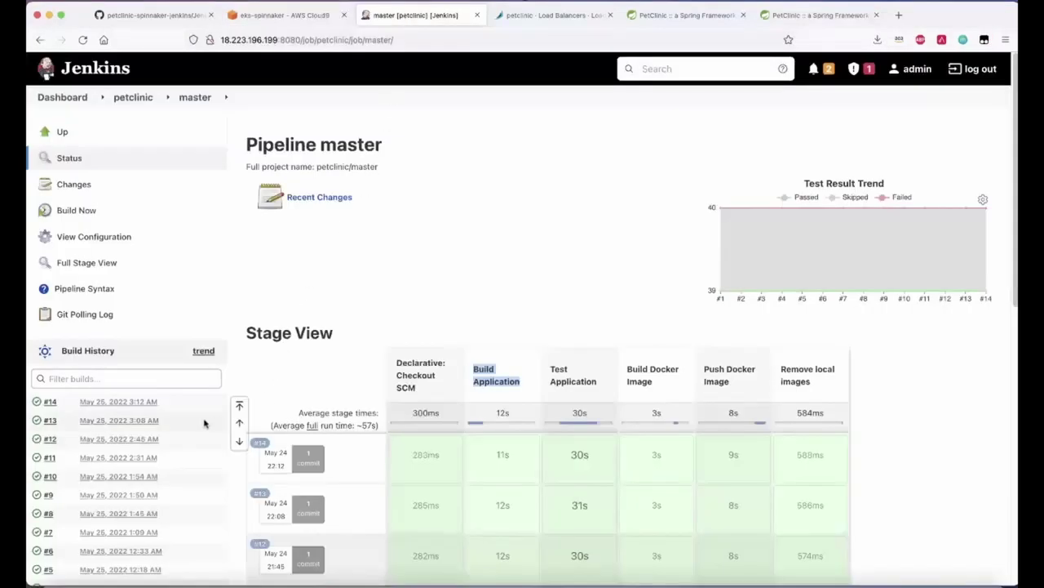
{"action": "left_click", "coordinate": [294, 280]}
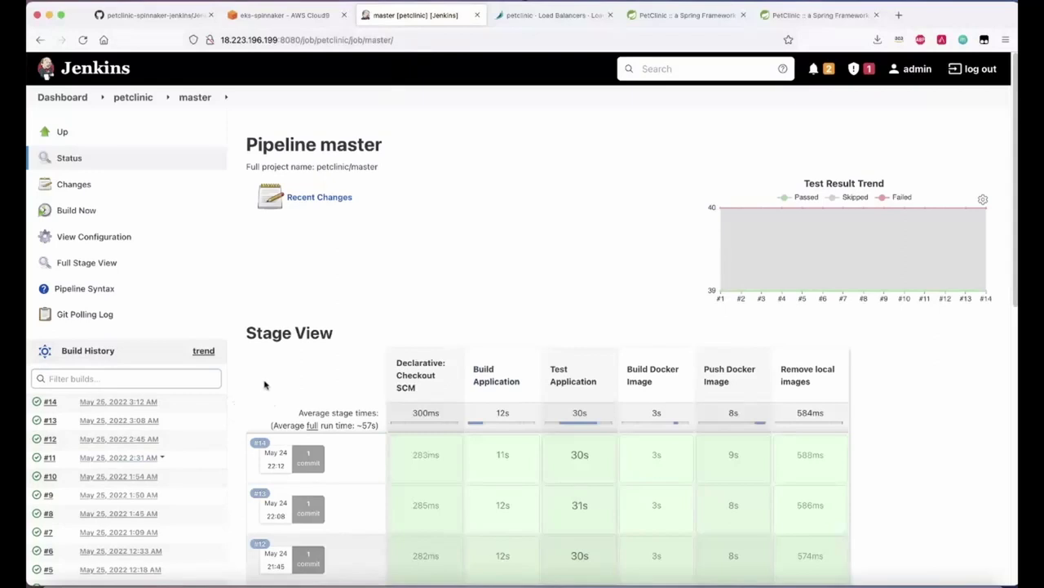
{"action": "scroll", "coordinate": [262, 377], "scroll_direction": "down", "scroll_amount": 2}
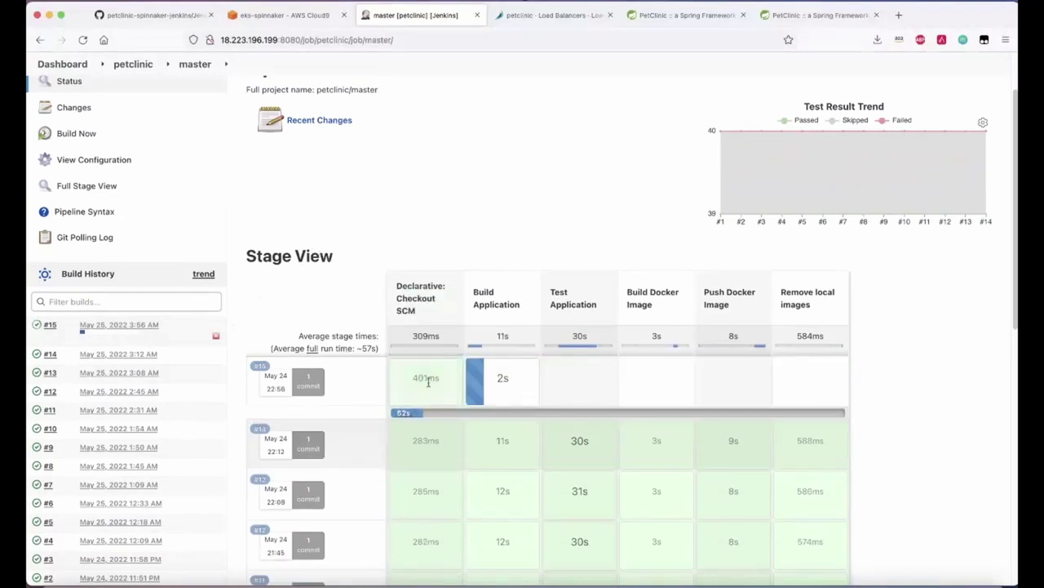
{"action": "mouse_move", "coordinate": [410, 379]}
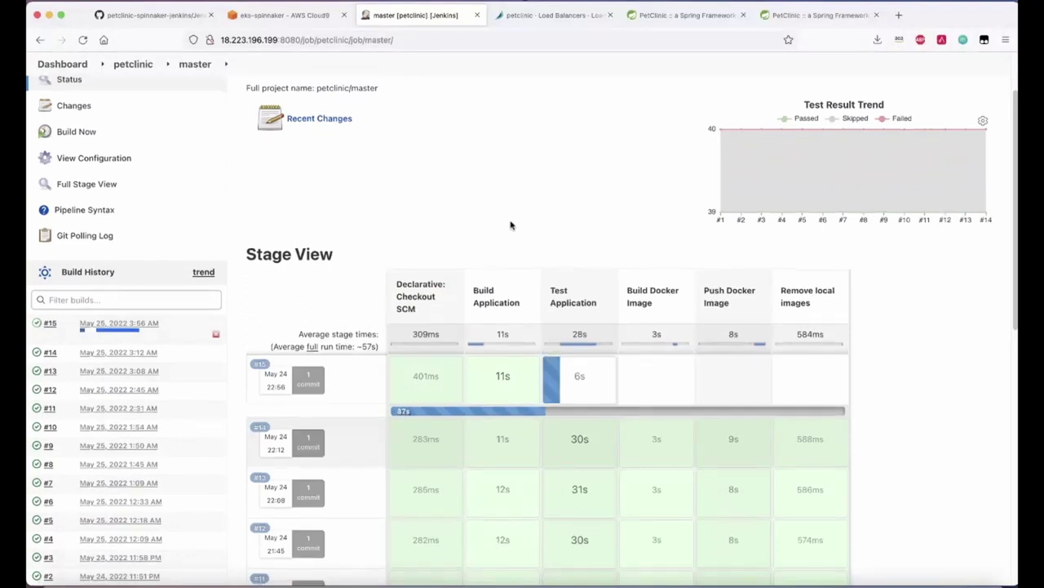
{"action": "scroll", "coordinate": [511, 224], "scroll_direction": "down", "scroll_amount": 2}
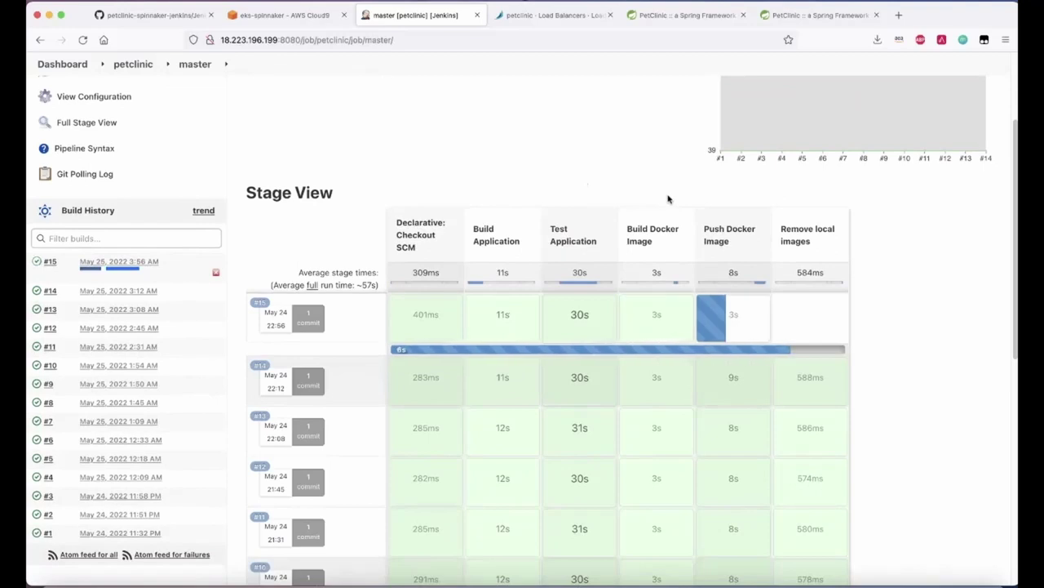
{"action": "scroll", "coordinate": [667, 198], "scroll_direction": "down", "scroll_amount": 2}
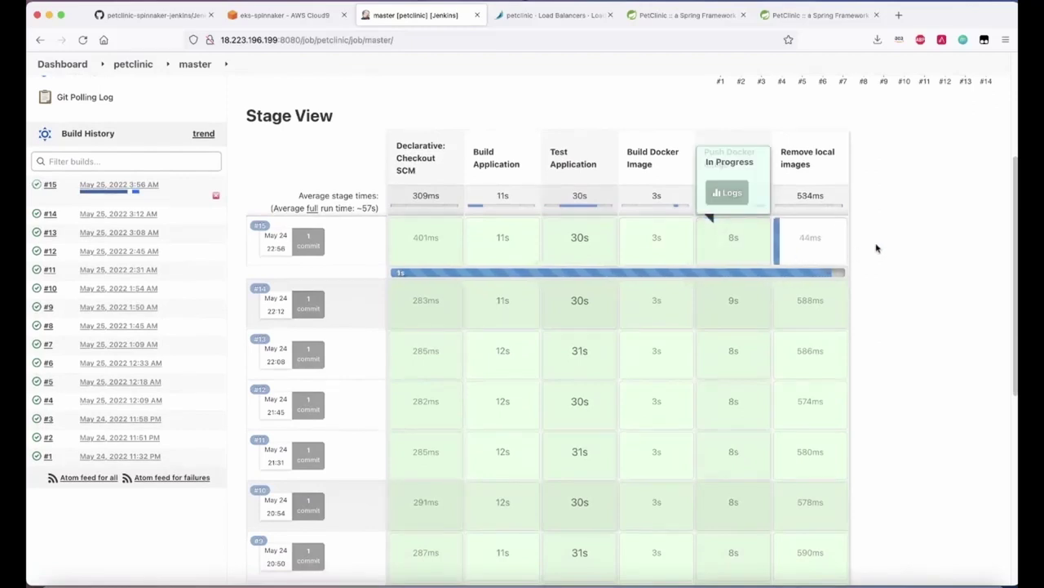
{"action": "scroll", "coordinate": [898, 269], "scroll_direction": "down", "scroll_amount": 1}
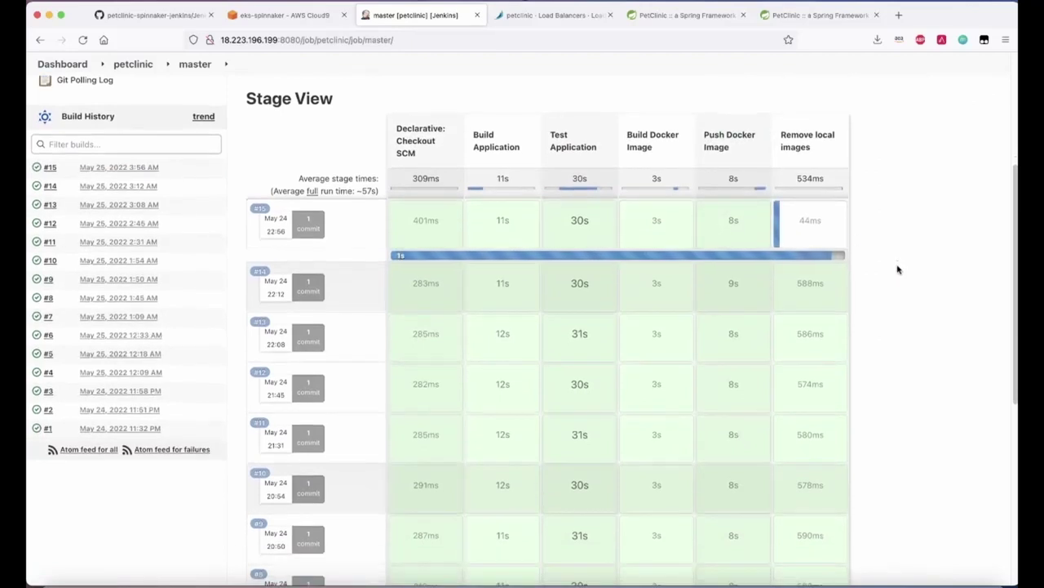
{"action": "scroll", "coordinate": [898, 269], "scroll_direction": "up", "scroll_amount": 5}
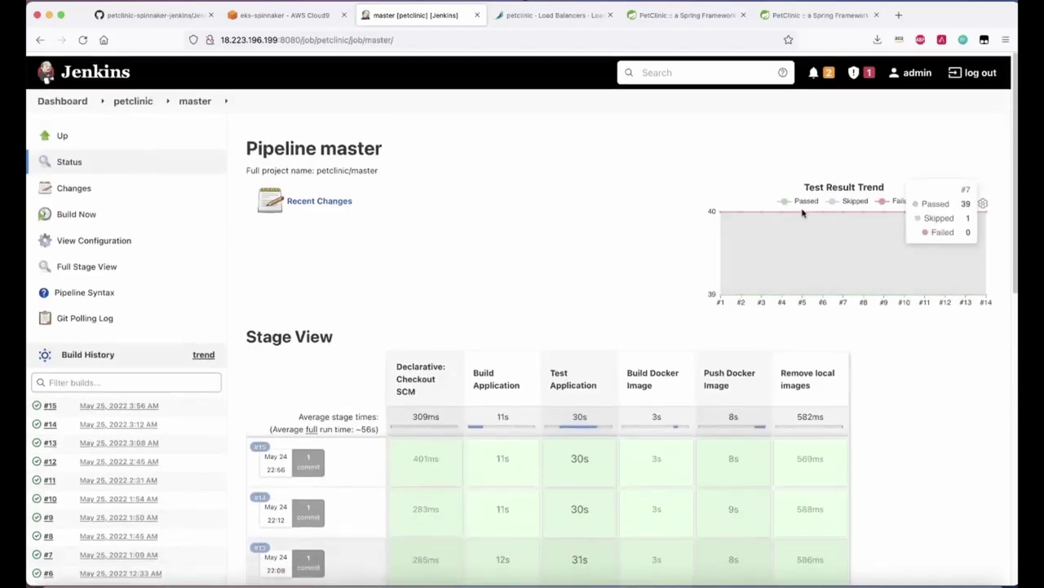
- Switch to Spinnaker and check the petclinic pipeline executions for DeployToUAT and the waiting ManualApproval stage
{"action": "left_click", "coordinate": [547, 18]}
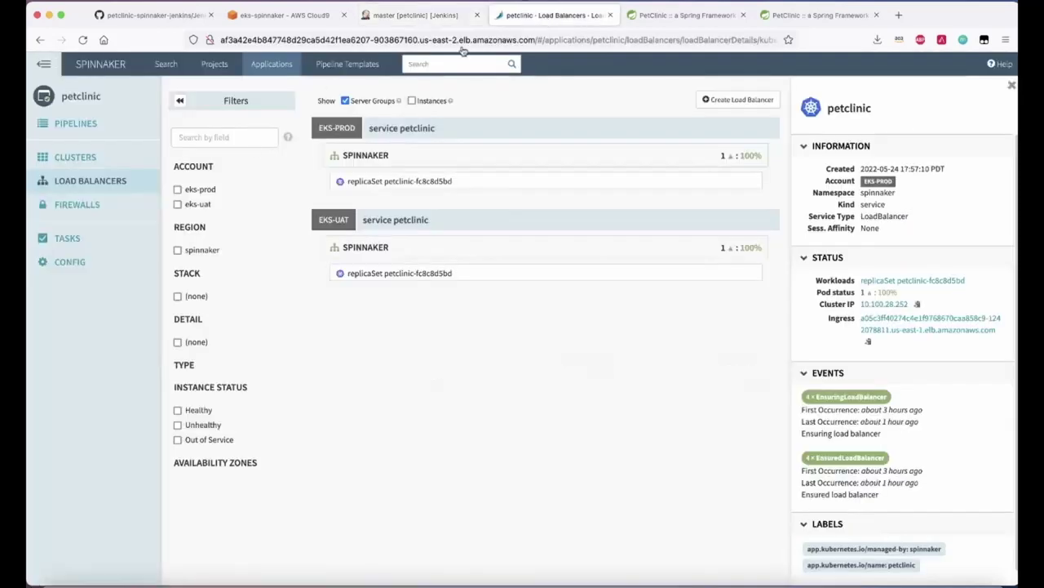
{"action": "left_click", "coordinate": [110, 127]}
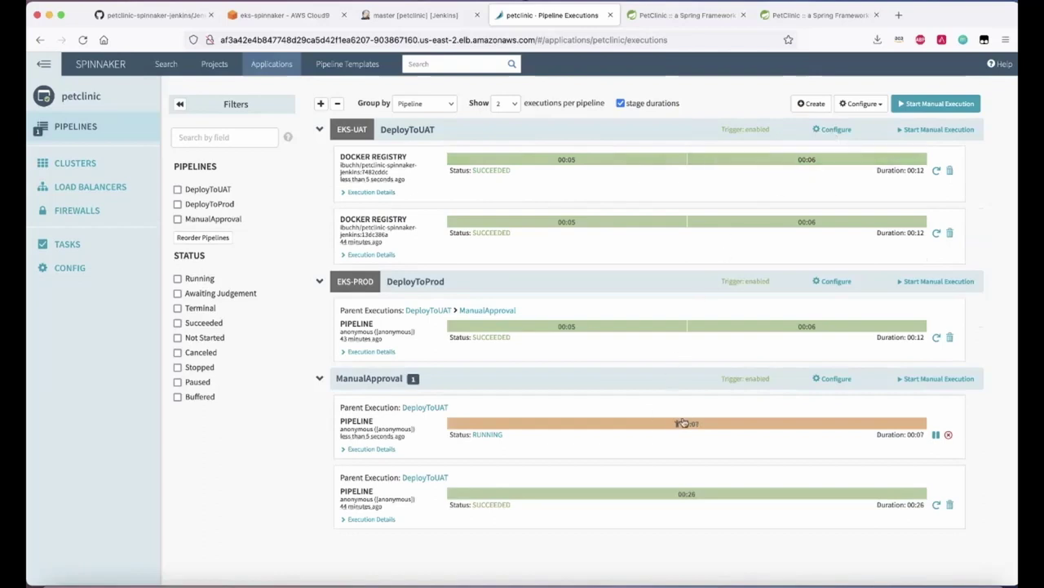
{"action": "mouse_move", "coordinate": [688, 425]}
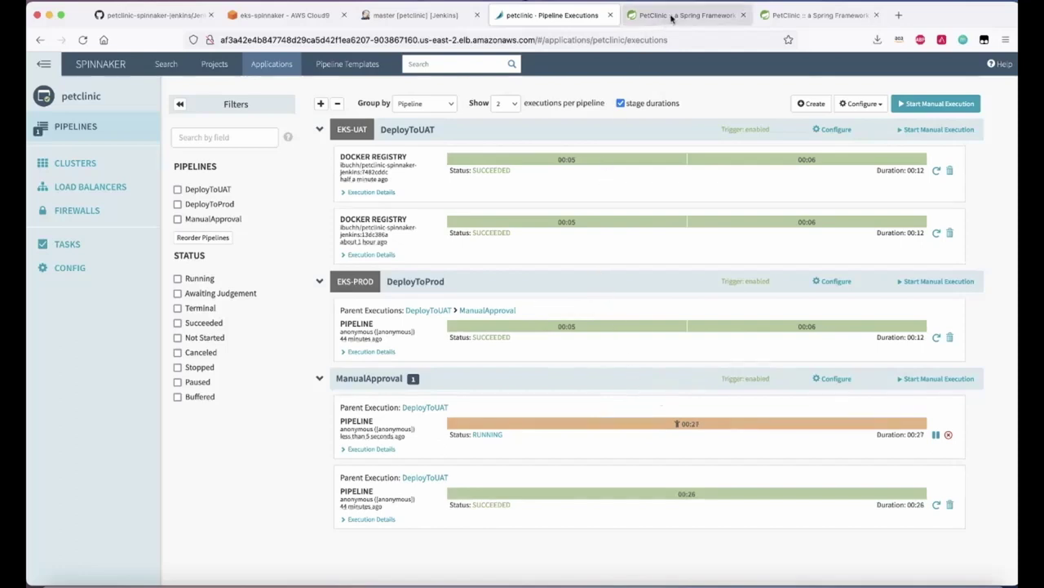
- Reload the UAT and production PetClinic home pages to compare their welcome images
{"action": "left_click", "coordinate": [671, 16]}
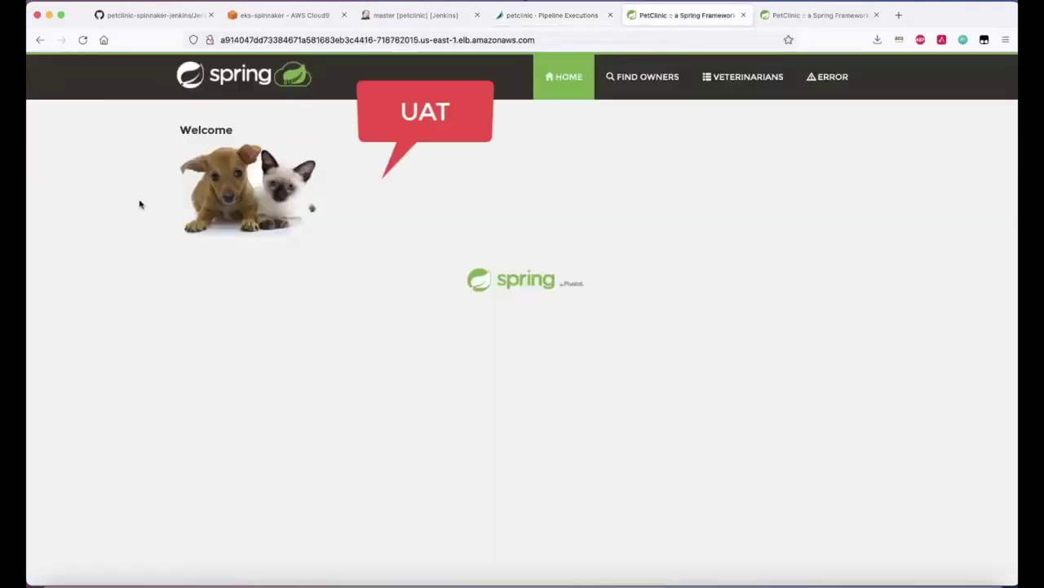
{"action": "left_click", "coordinate": [83, 40]}
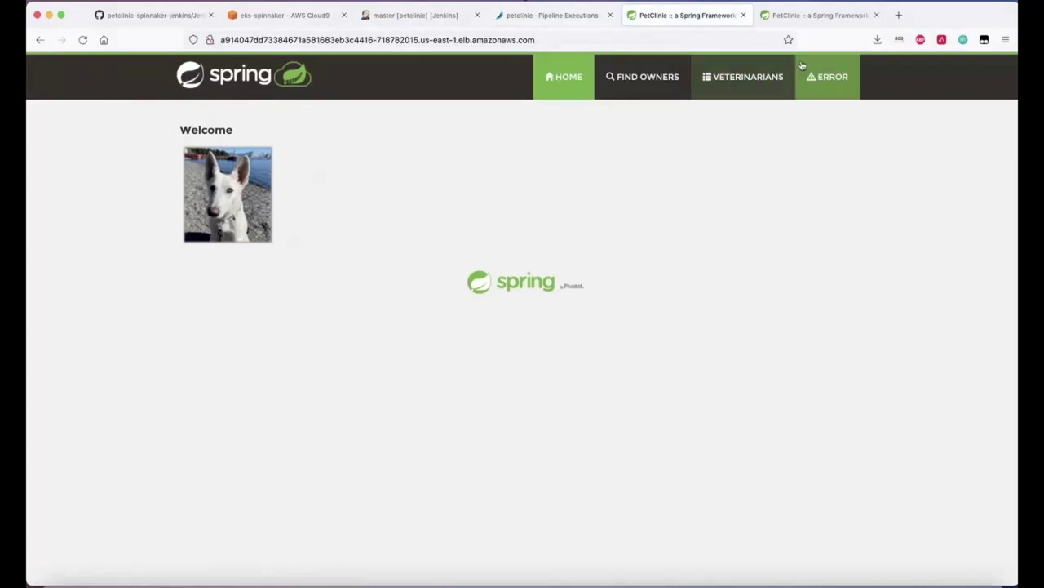
{"action": "left_click", "coordinate": [803, 16]}
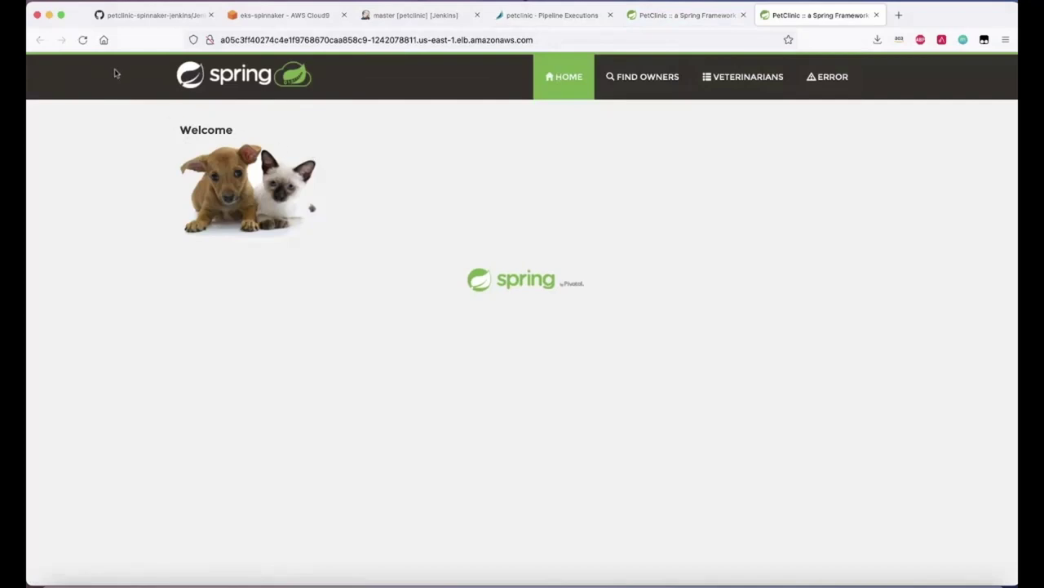
{"action": "left_click", "coordinate": [82, 39]}
- Return to Spinnaker, continue the running ManualApproval pipeline with the judgment Approve, and check the DeployToProd execution
{"action": "left_click", "coordinate": [555, 18]}
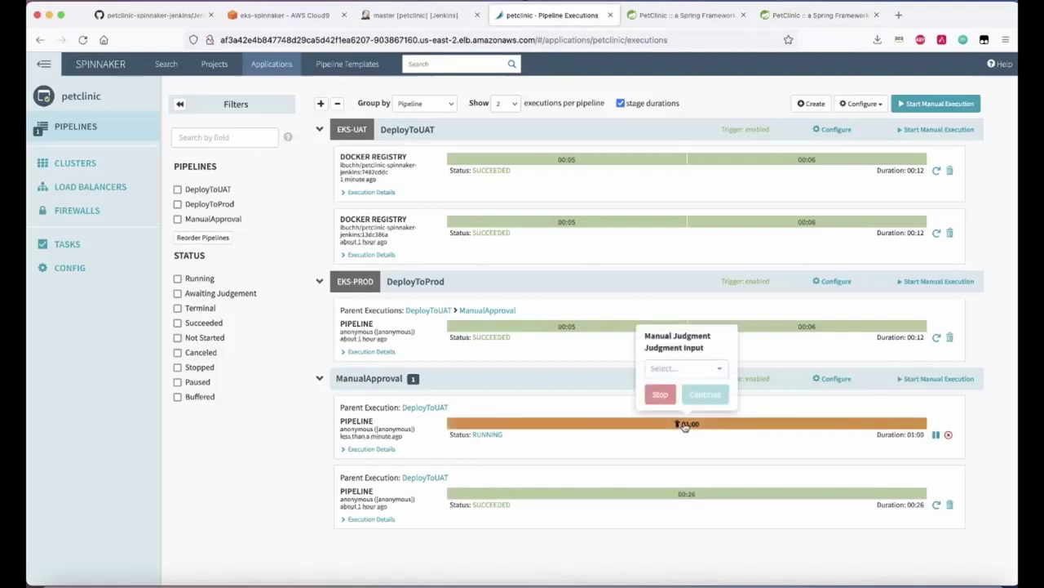
{"action": "left_click", "coordinate": [693, 371]}
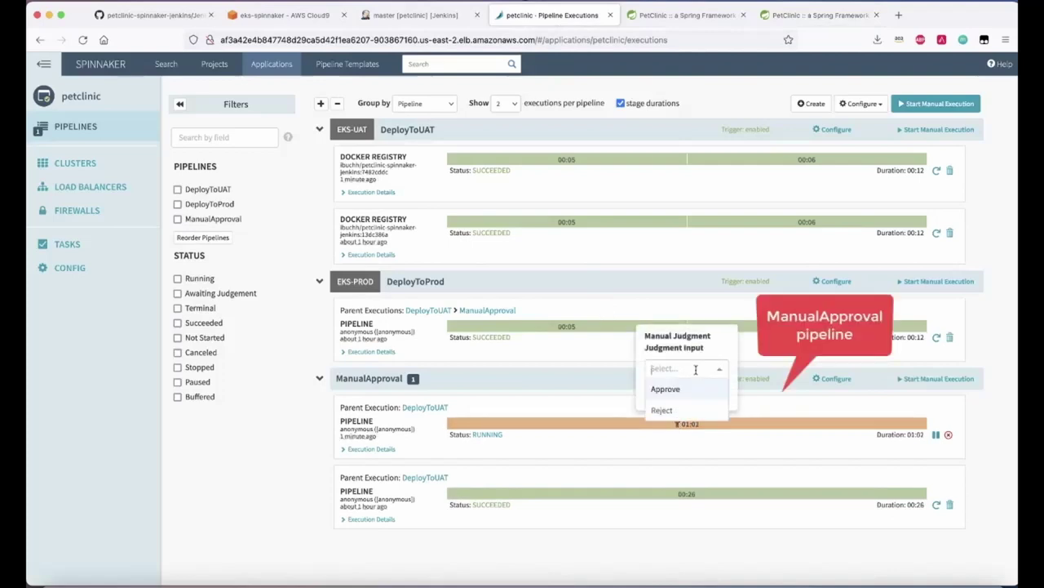
{"action": "left_click", "coordinate": [683, 390]}
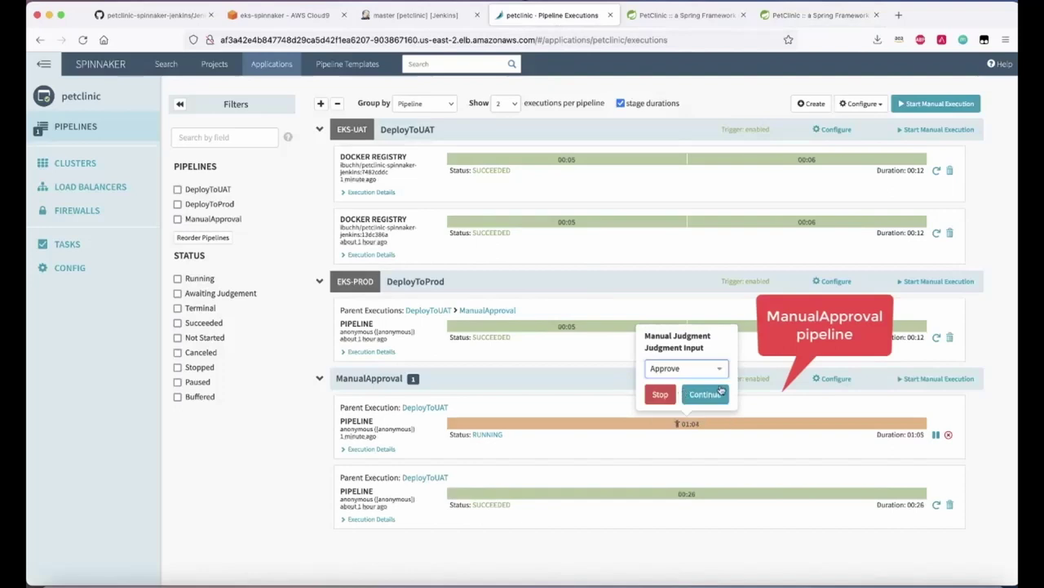
{"action": "left_click", "coordinate": [706, 396]}
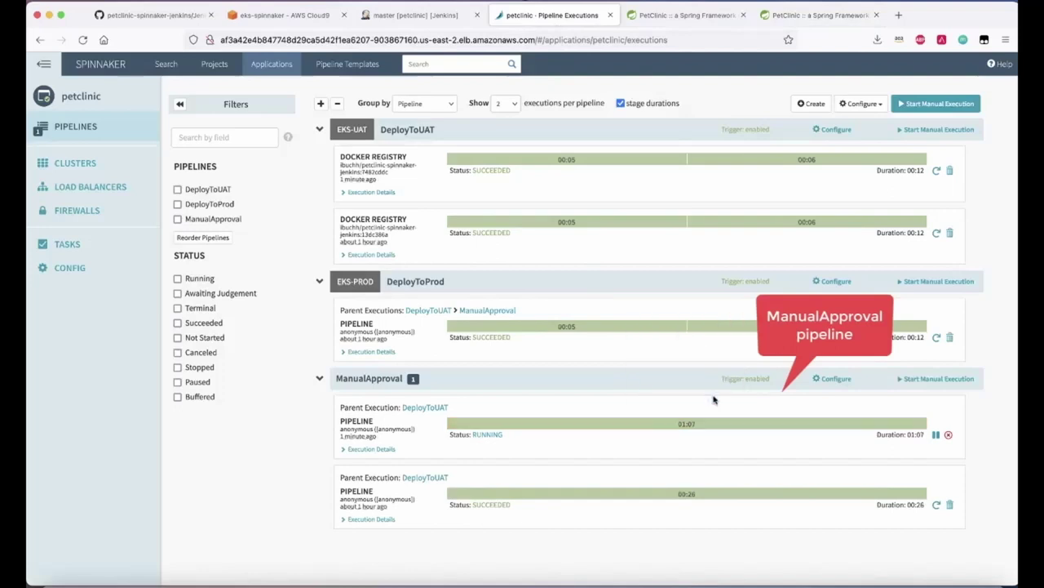
{"action": "scroll", "coordinate": [734, 453], "scroll_direction": "down", "scroll_amount": 1}
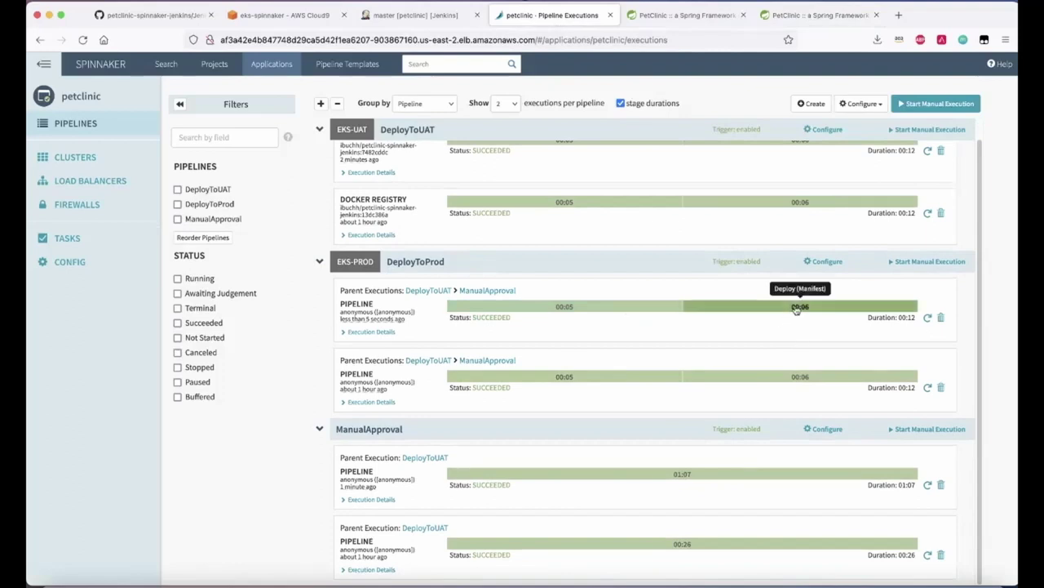
- Inspect the EKS-UAT and EKS-PROD petclinic load balancer details, and reload the production PetClinic home page
{"action": "left_click", "coordinate": [100, 181]}
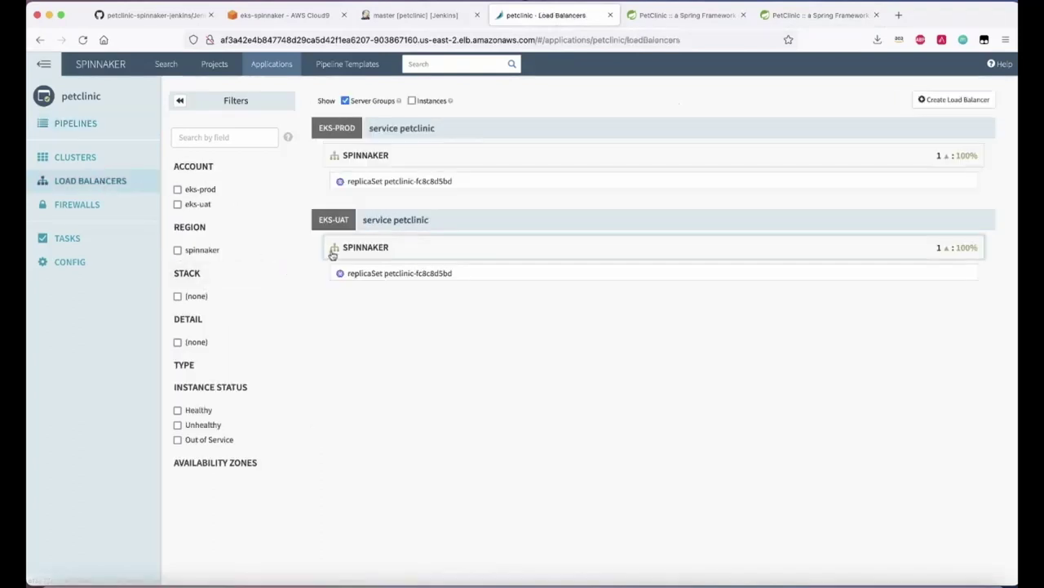
{"action": "left_click", "coordinate": [336, 249]}
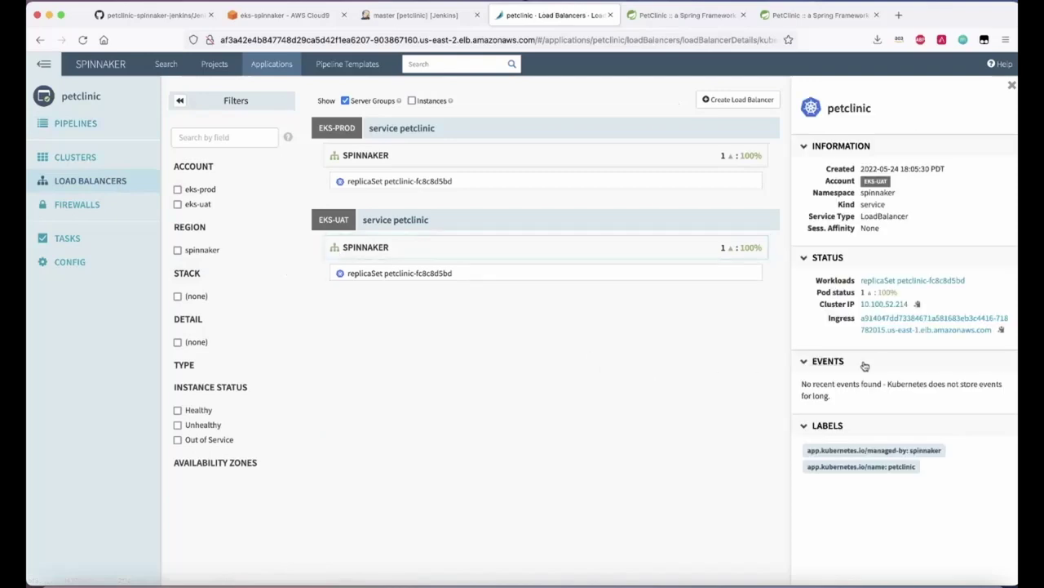
{"action": "left_click", "coordinate": [342, 162]}
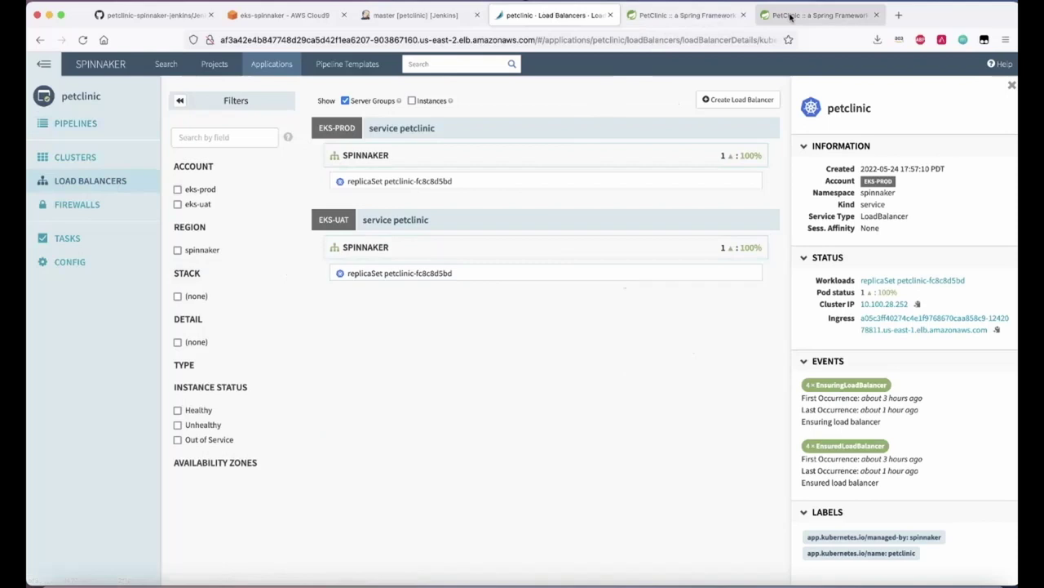
{"action": "left_click", "coordinate": [790, 16]}
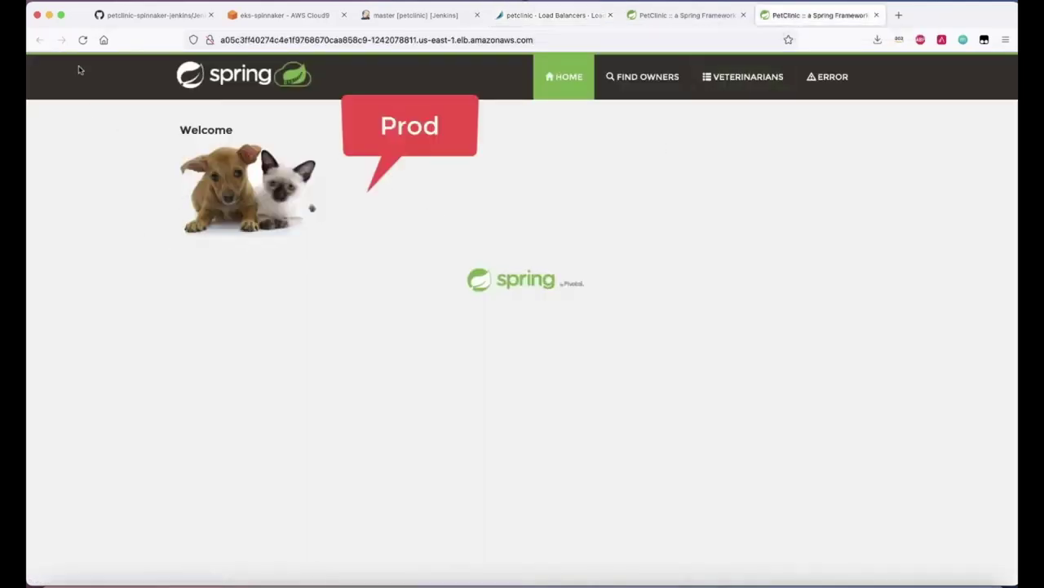
{"action": "left_click", "coordinate": [82, 39]}
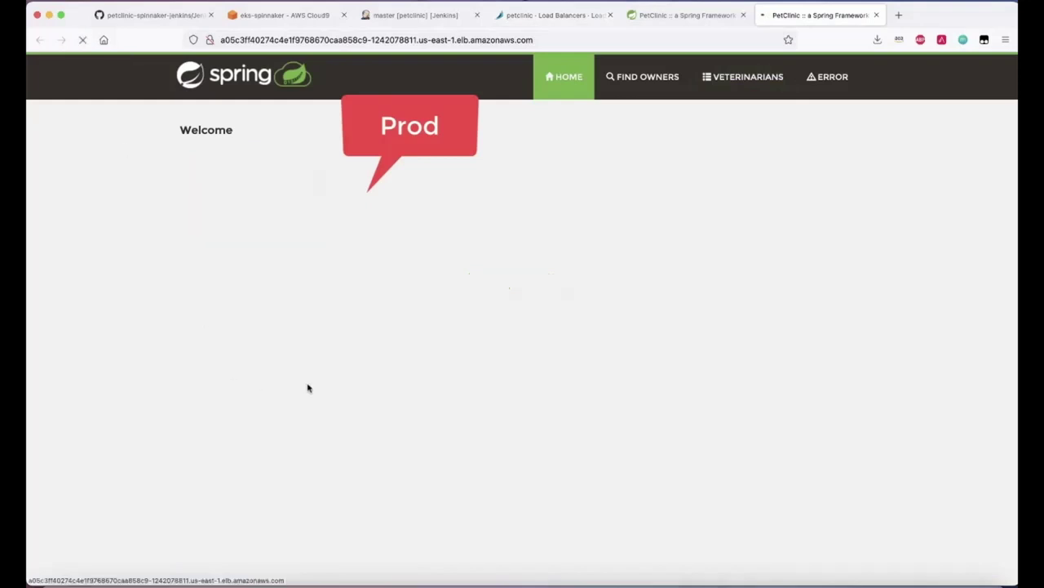